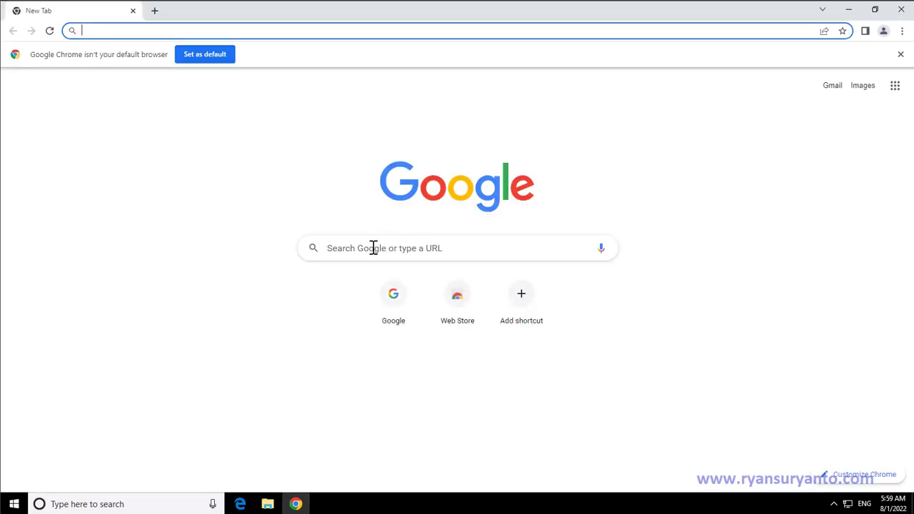
Search Google for "azure data studio download" and open the Microsoft Docs page on downloading and installing it.
{"action": "left_click", "coordinate": [372, 247]}
{"action": "type", "text": "azure"}
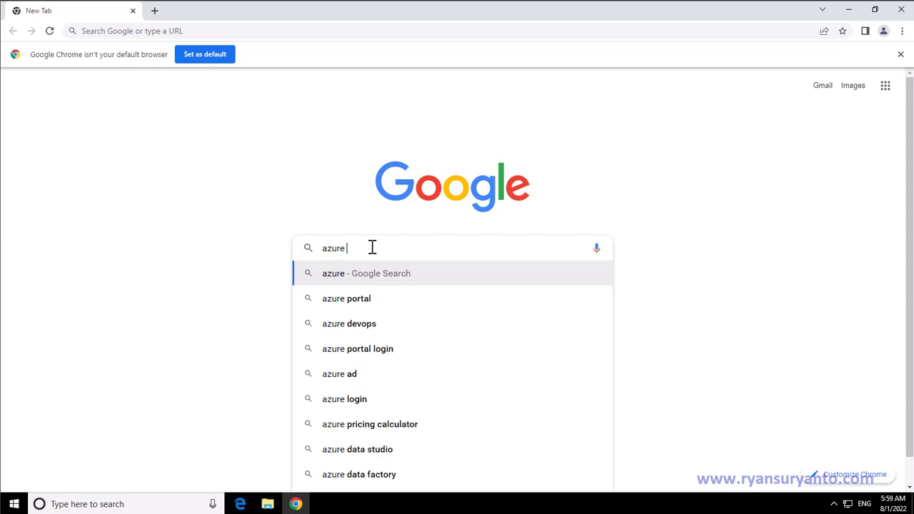
{"action": "type", "text": " data studio "}
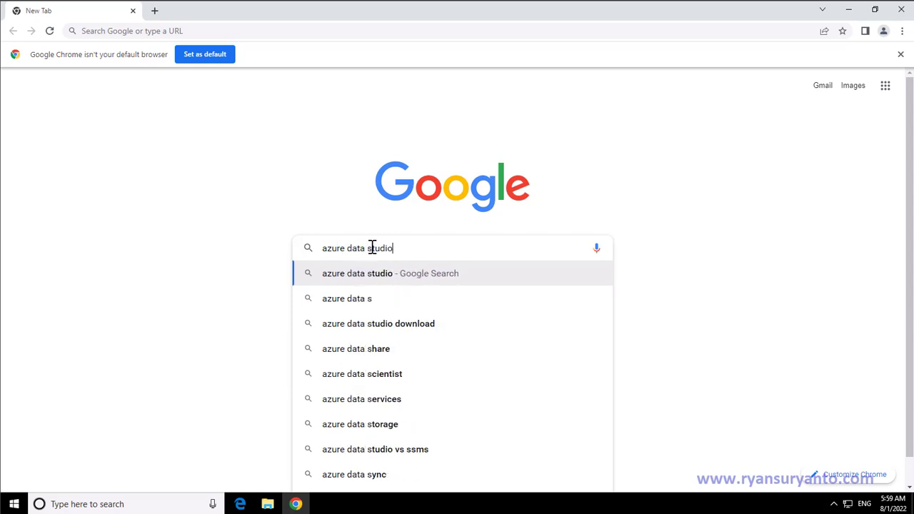
{"action": "type", "text": "download"}
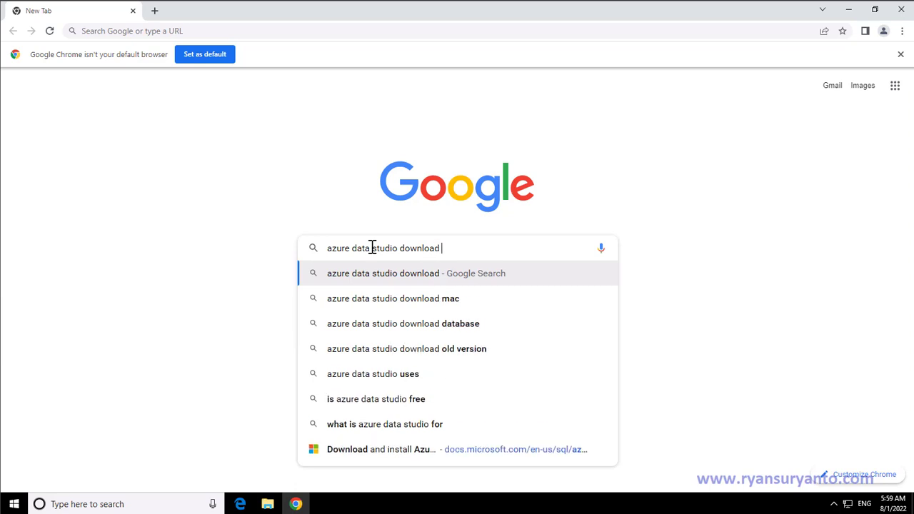
{"action": "key", "text": "Return"}
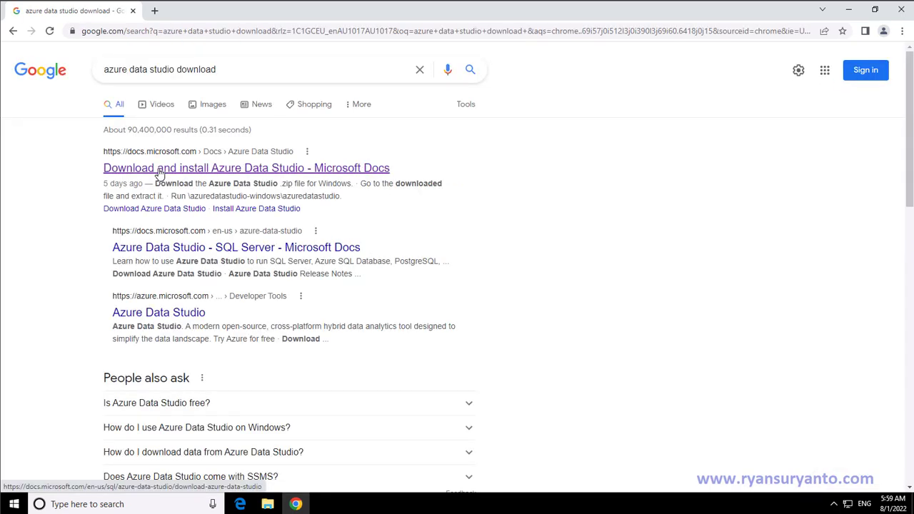
{"action": "left_click", "coordinate": [159, 171]}
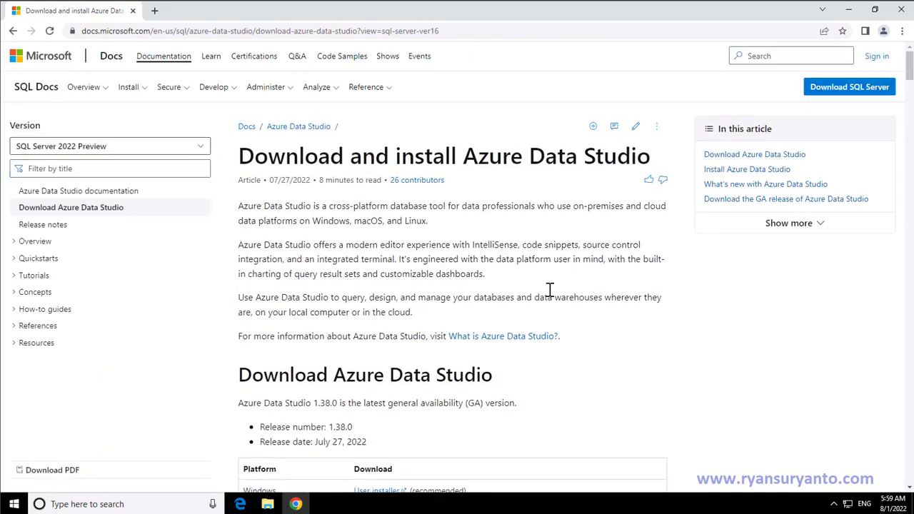
Download the Azure Data Studio for macOS file from the macOS installation section of the page.
{"action": "scroll", "coordinate": [424, 286], "scroll_direction": "down", "scroll_amount": 7}
{"action": "scroll", "coordinate": [361, 228], "scroll_direction": "up", "scroll_amount": 4}
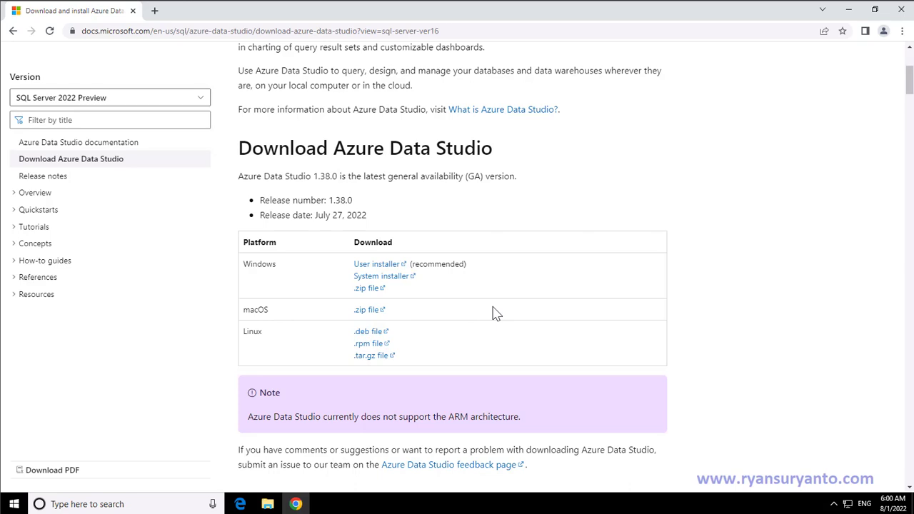
{"action": "scroll", "coordinate": [472, 335], "scroll_direction": "down", "scroll_amount": 1}
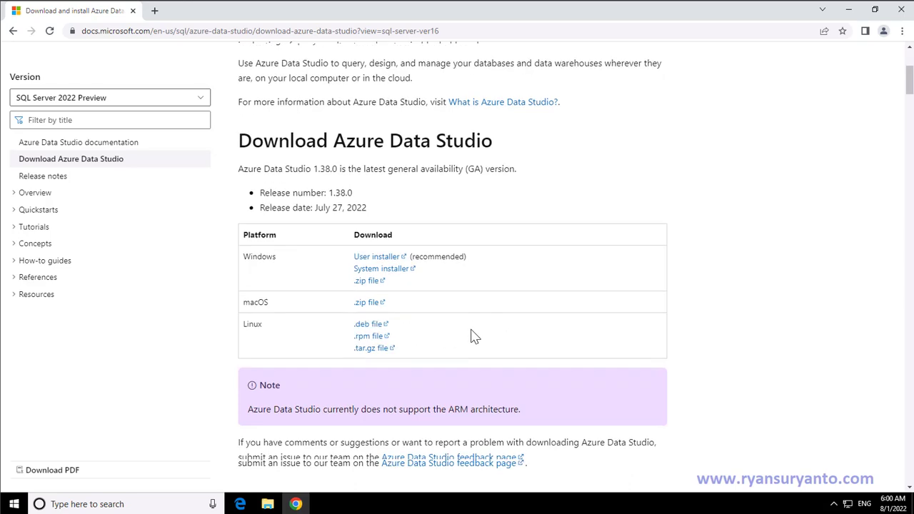
{"action": "scroll", "coordinate": [475, 336], "scroll_direction": "down", "scroll_amount": 15}
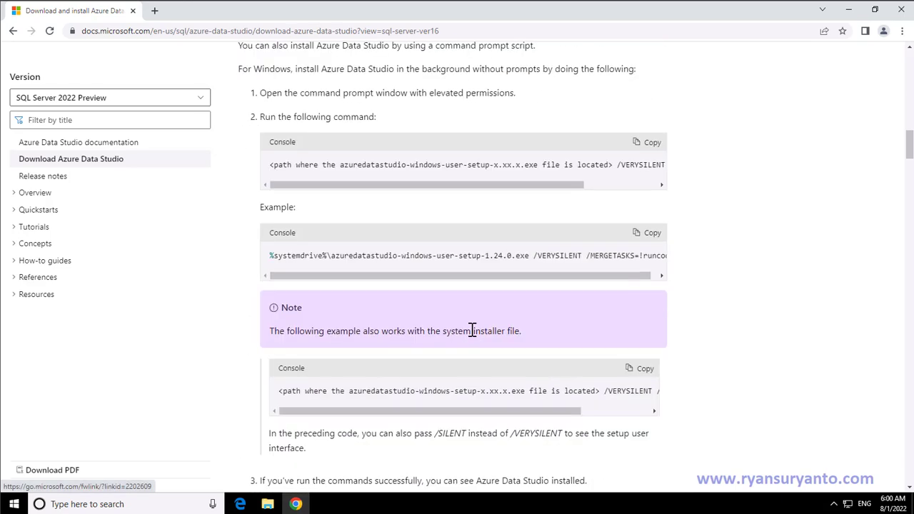
{"action": "scroll", "coordinate": [472, 331], "scroll_direction": "down", "scroll_amount": 5}
{"action": "scroll", "coordinate": [348, 243], "scroll_direction": "down", "scroll_amount": 2}
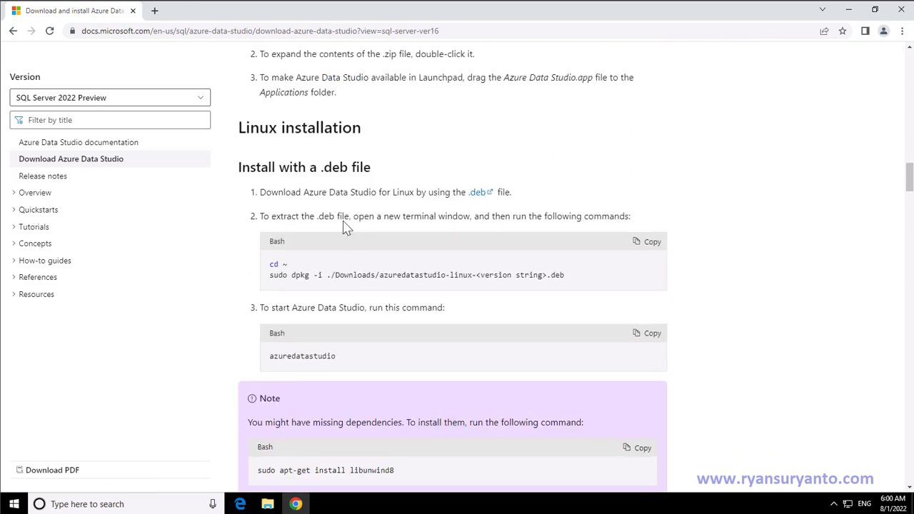
{"action": "scroll", "coordinate": [345, 221], "scroll_direction": "up", "scroll_amount": 3}
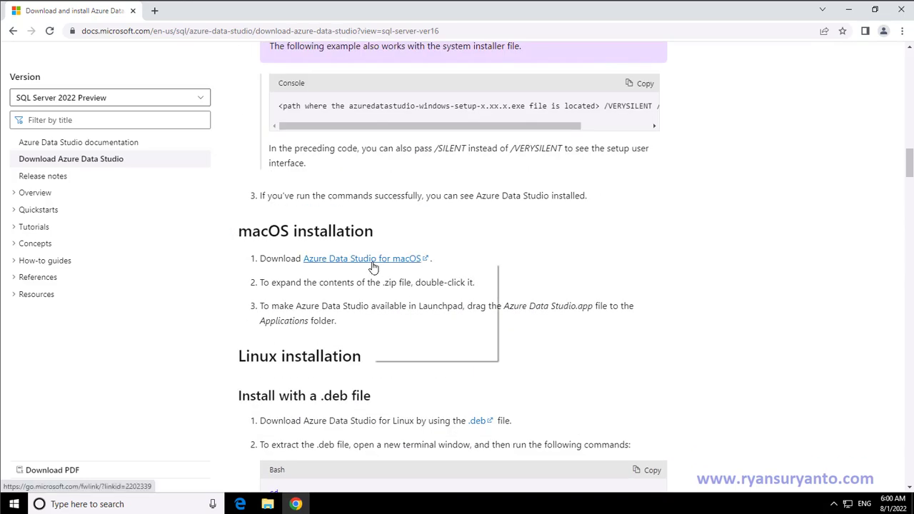
{"action": "right_click", "coordinate": [373, 261]}
{"action": "left_click", "coordinate": [427, 272]}
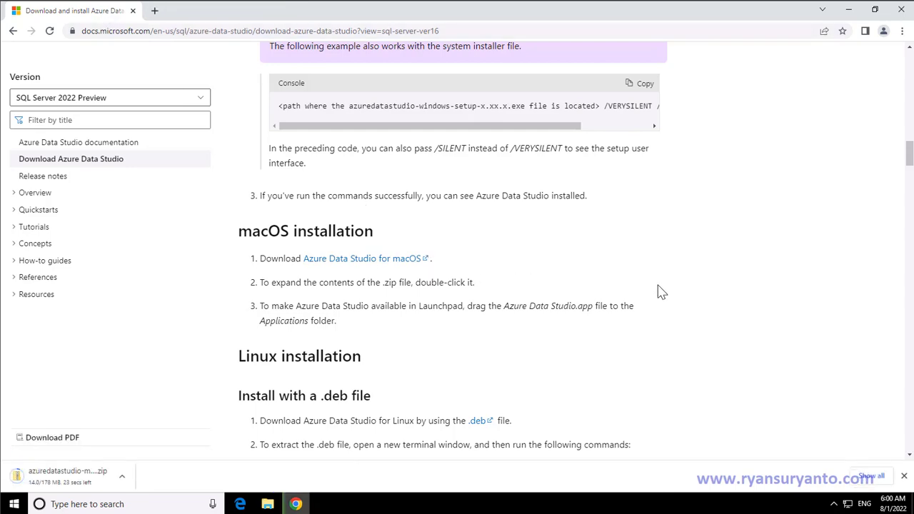
Download the recommended Windows User installer from the platform table.
{"action": "scroll", "coordinate": [664, 297], "scroll_direction": "up", "scroll_amount": 5}
{"action": "scroll", "coordinate": [665, 300], "scroll_direction": "up", "scroll_amount": 10}
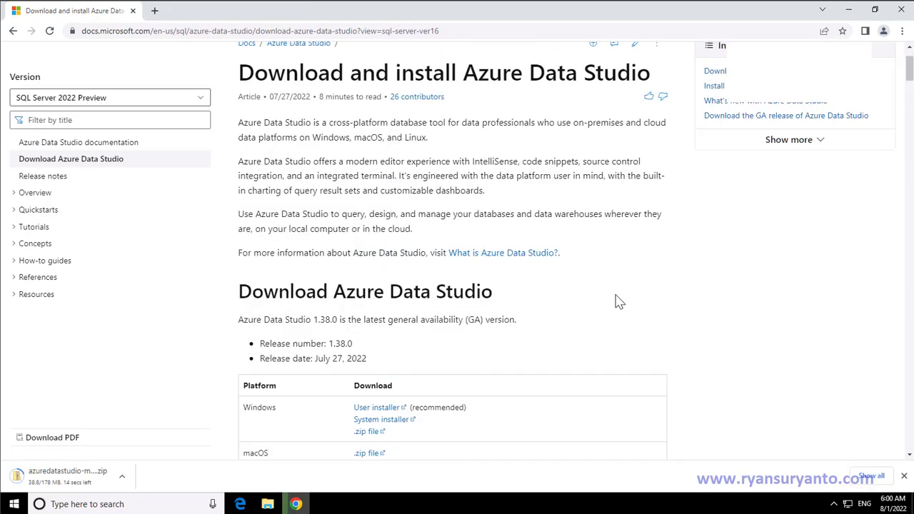
{"action": "scroll", "coordinate": [378, 343], "scroll_direction": "down", "scroll_amount": 5}
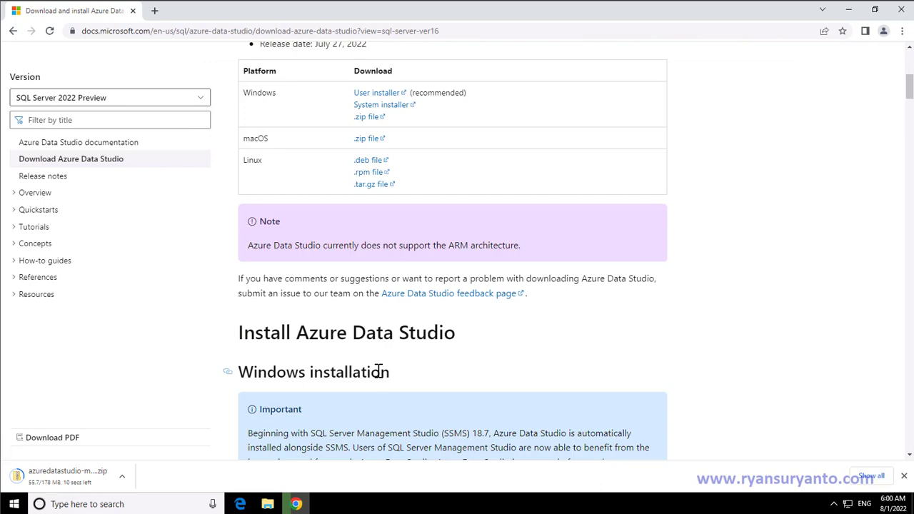
{"action": "right_click", "coordinate": [362, 97]}
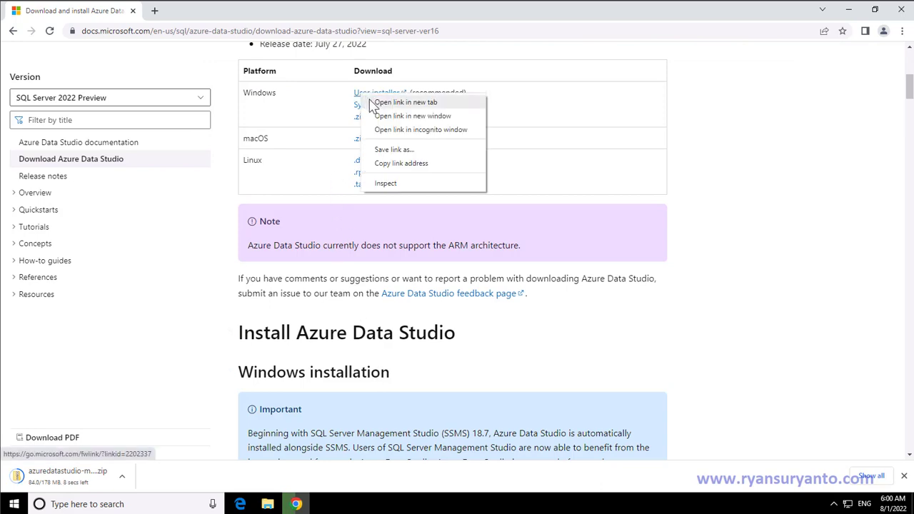
{"action": "left_click", "coordinate": [375, 102]}
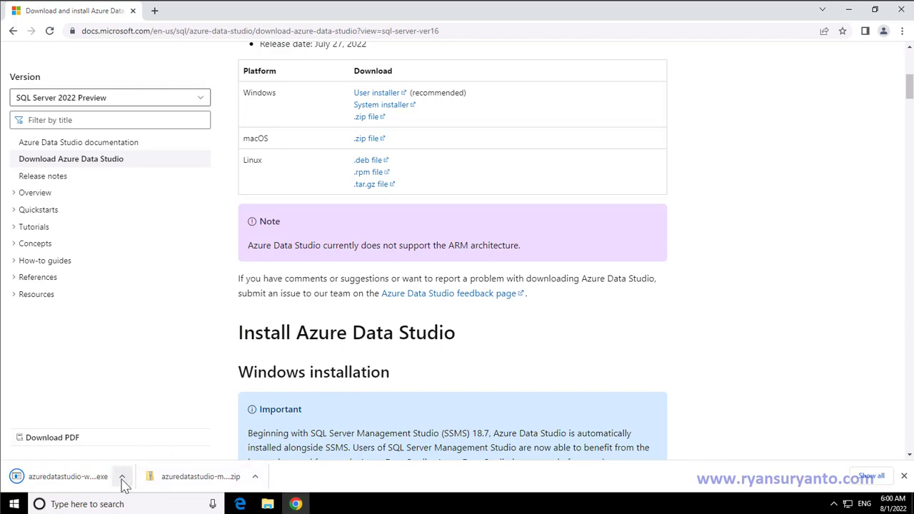
Switch to File Explorer, show the Downloads folder in a maximized window and sort it by date modified.
{"action": "left_click", "coordinate": [122, 477]}
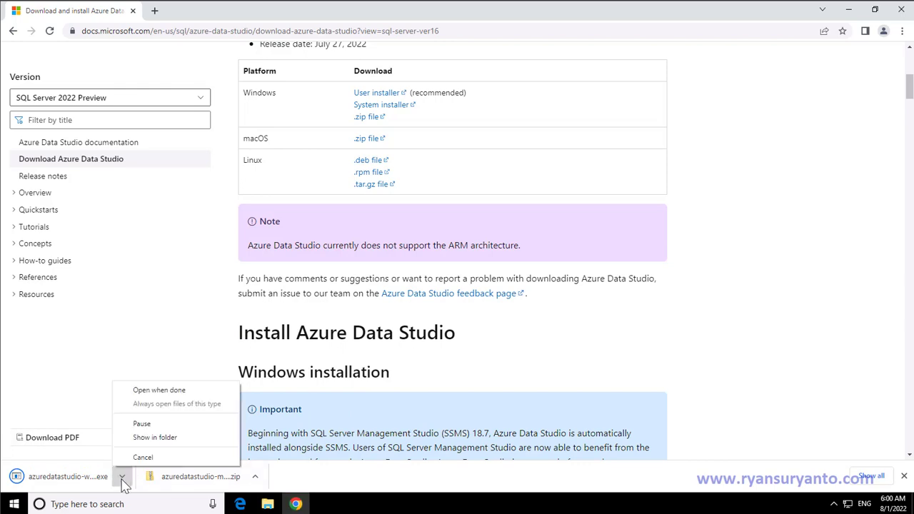
{"action": "left_click", "coordinate": [175, 438]}
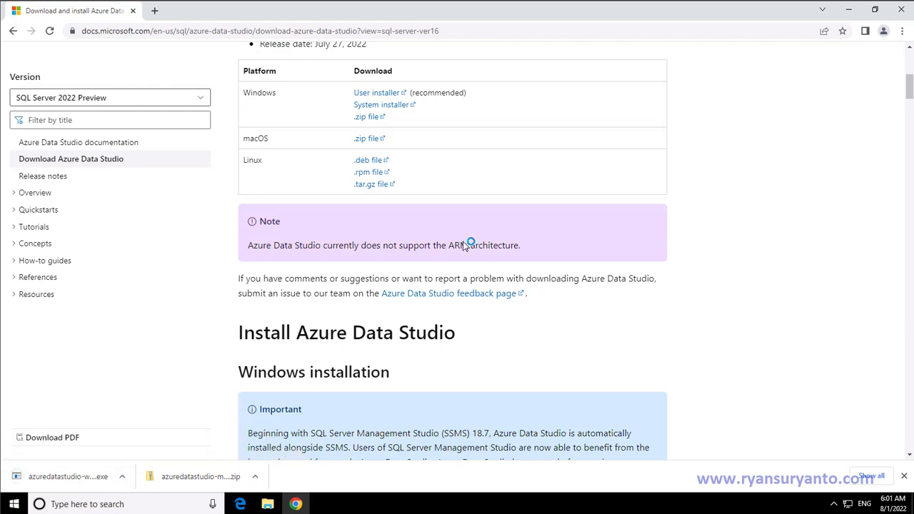
{"action": "left_click", "coordinate": [849, 11]}
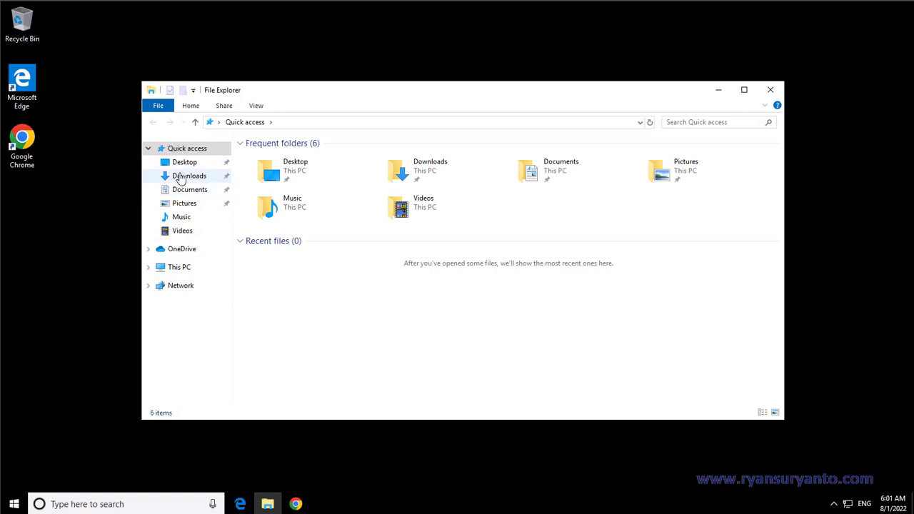
{"action": "left_click", "coordinate": [180, 176]}
{"action": "left_click", "coordinate": [745, 90]}
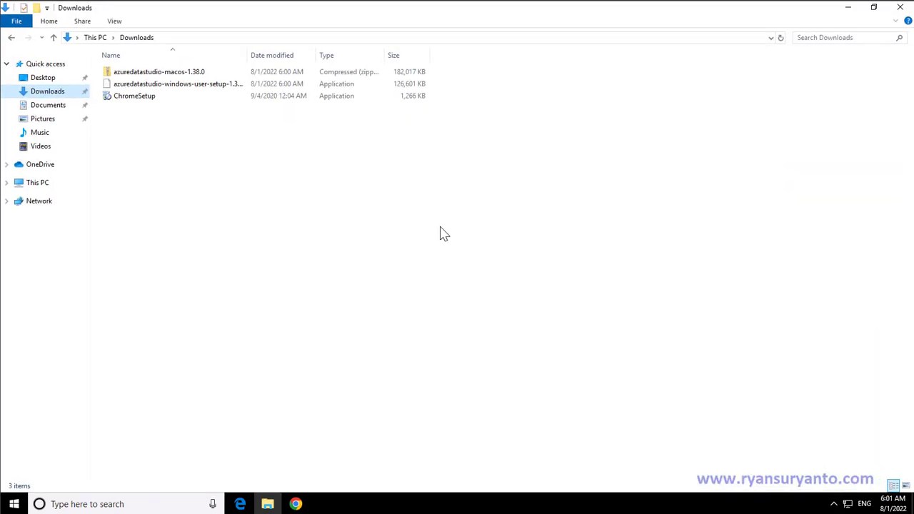
{"action": "left_click", "coordinate": [251, 55]}
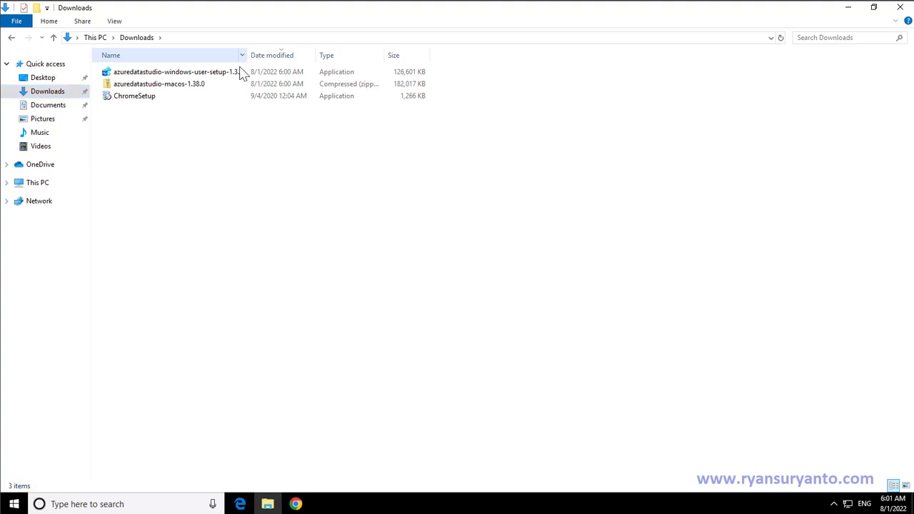
{"action": "left_click", "coordinate": [242, 55]}
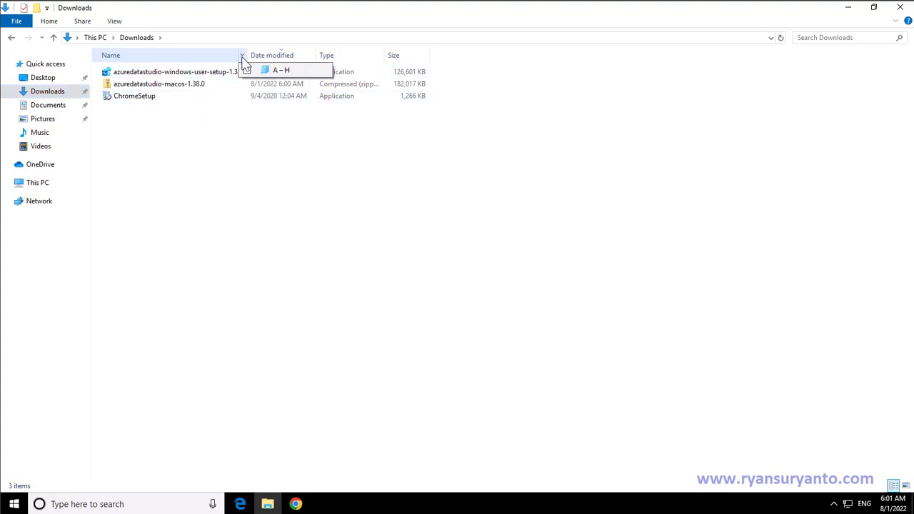
Run the azuredatastudio-windows-user-setup installer and agree to continue as an administrator.
{"action": "left_click", "coordinate": [187, 74]}
{"action": "double_click", "coordinate": [176, 76]}
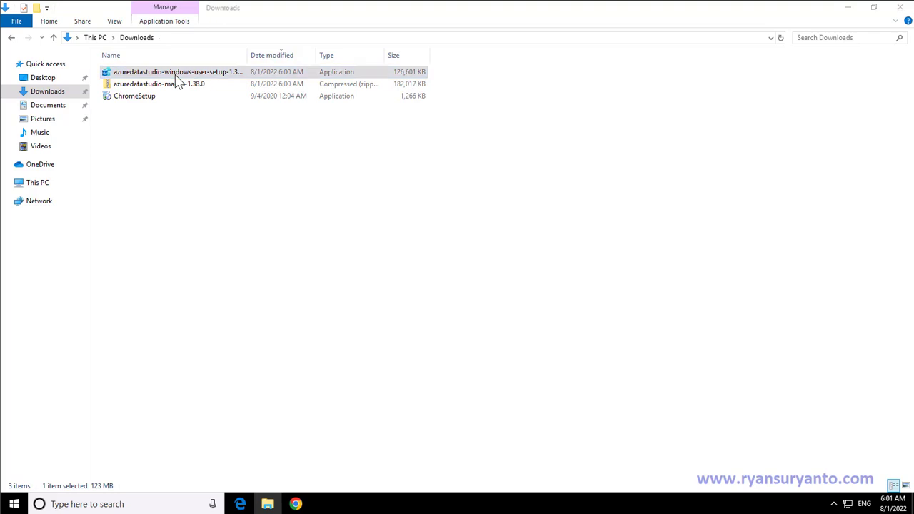
{"action": "left_click", "coordinate": [846, 10]}
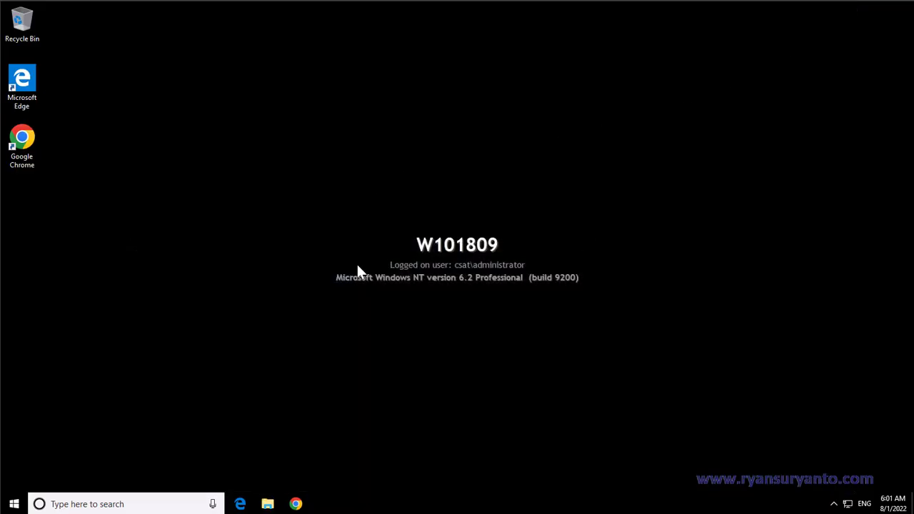
{"action": "left_click", "coordinate": [268, 505]}
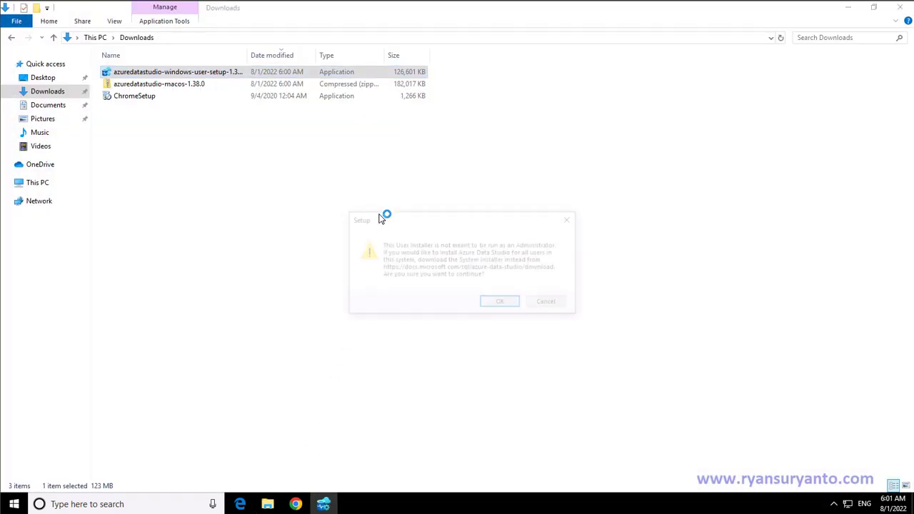
{"action": "left_click", "coordinate": [504, 306]}
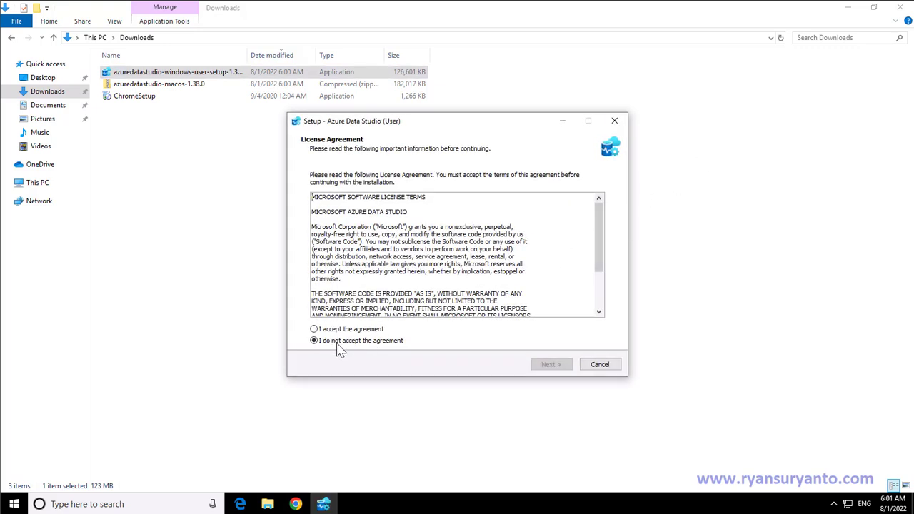
Accept the Azure Data Studio license agreement, continue the setup and minimize the File Explorer window.
{"action": "left_click", "coordinate": [348, 329]}
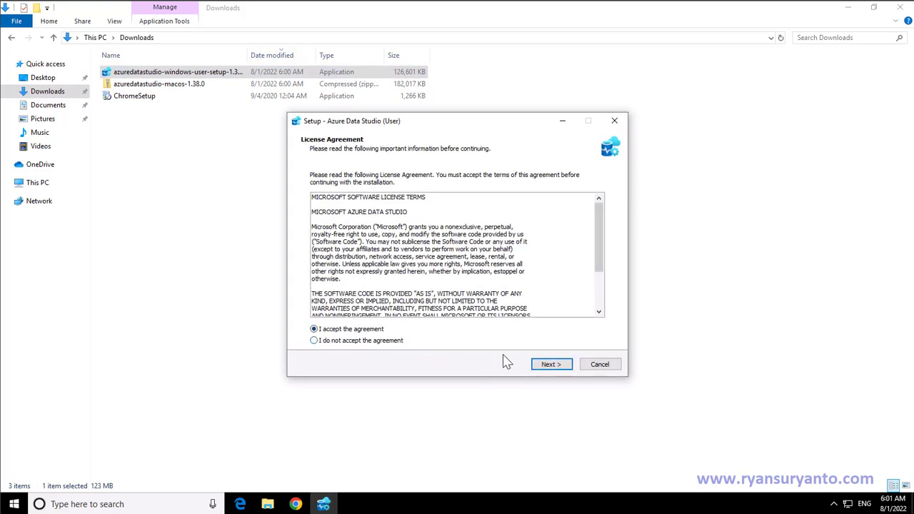
{"action": "left_click", "coordinate": [551, 364]}
{"action": "left_click", "coordinate": [847, 8]}
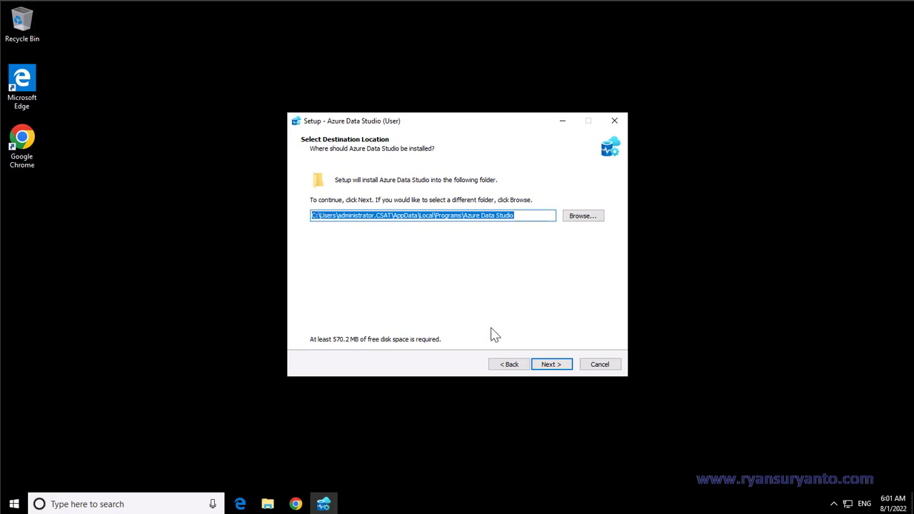
Keep the default destination location and the "Azure Data Studio" Start Menu folder in the setup.
{"action": "left_click", "coordinate": [553, 366]}
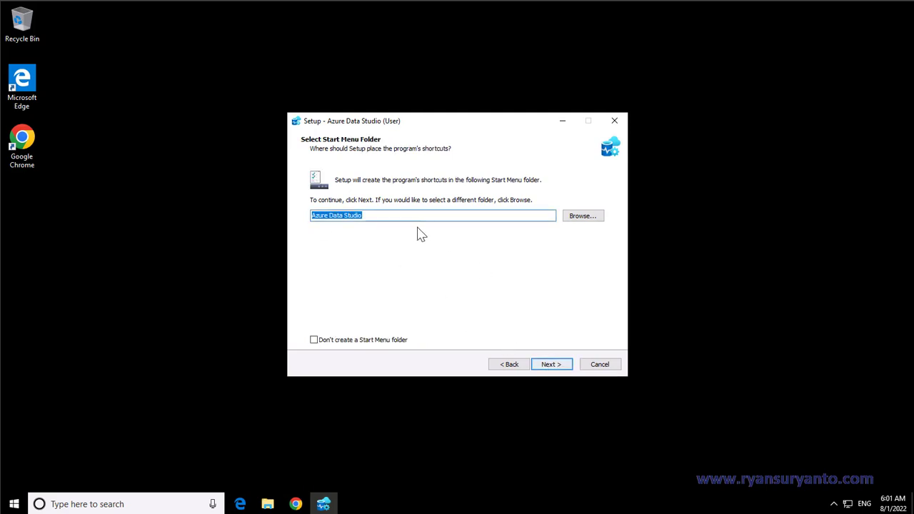
{"action": "left_click", "coordinate": [493, 366]}
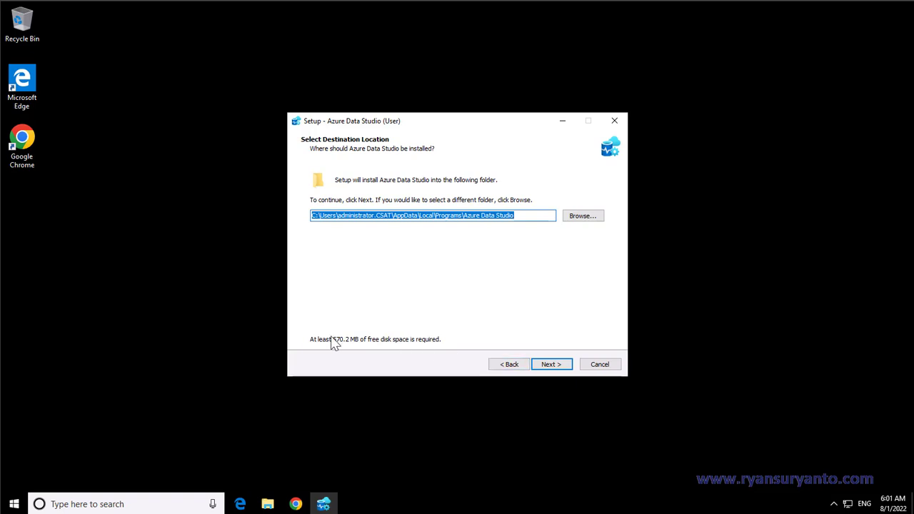
{"action": "left_click", "coordinate": [552, 365]}
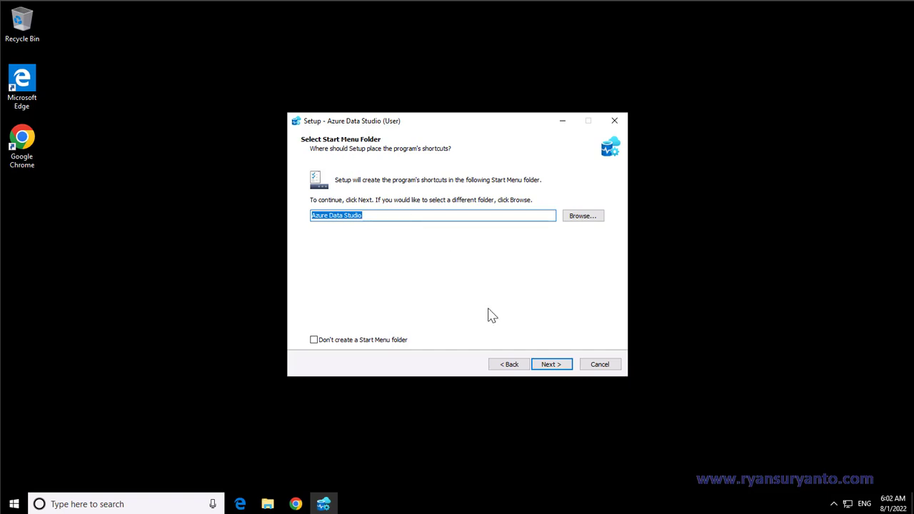
{"action": "left_click", "coordinate": [552, 367]}
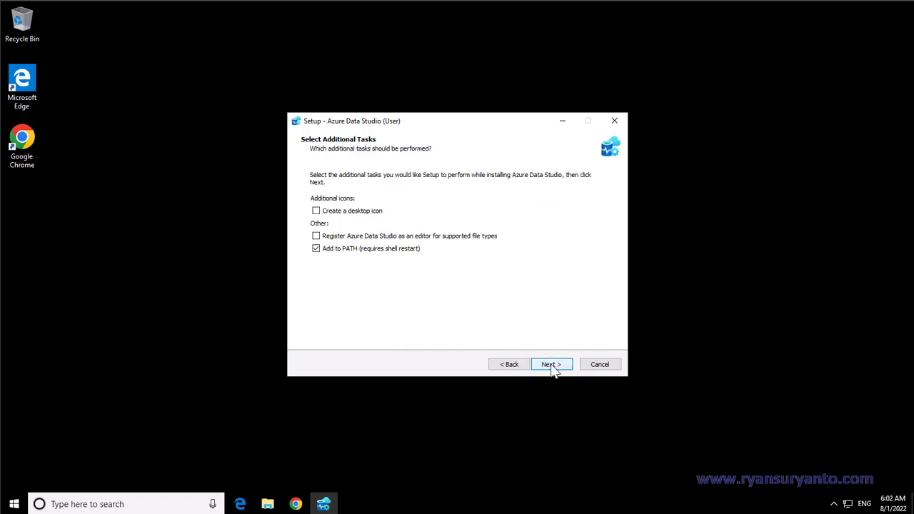
Enable the desktop icon and registering Azure Data Studio as an editor for supported file types, keeping Add to PATH.
{"action": "left_click", "coordinate": [319, 211]}
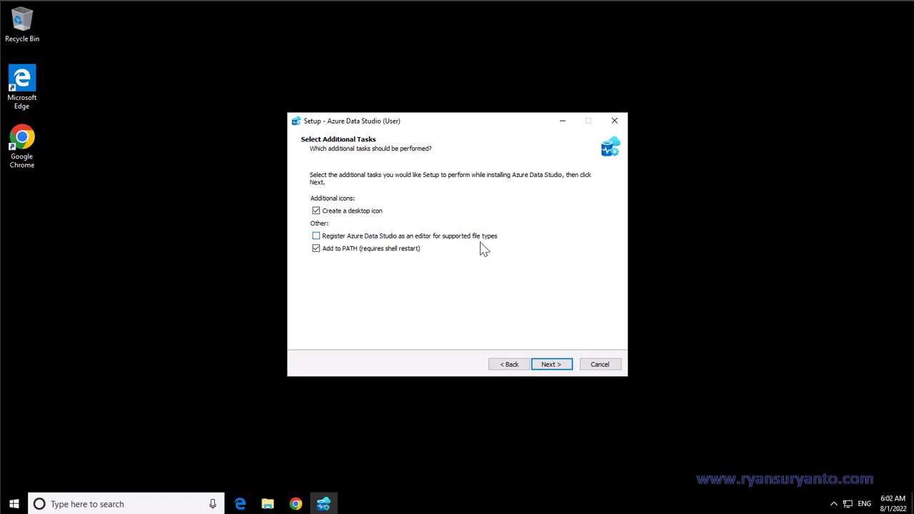
{"action": "left_click", "coordinate": [316, 236]}
{"action": "left_click", "coordinate": [551, 365]}
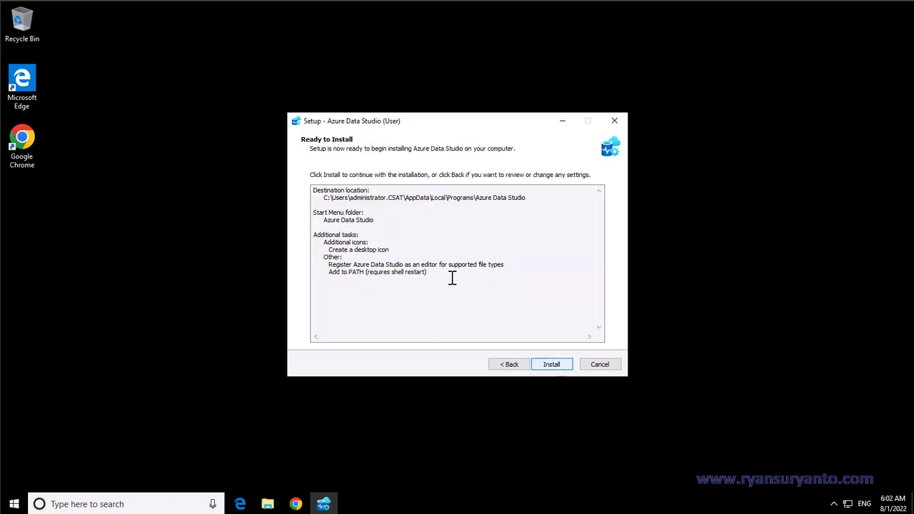
Install Azure Data Studio and finish the setup with the option to launch the application.
{"action": "left_click", "coordinate": [554, 368]}
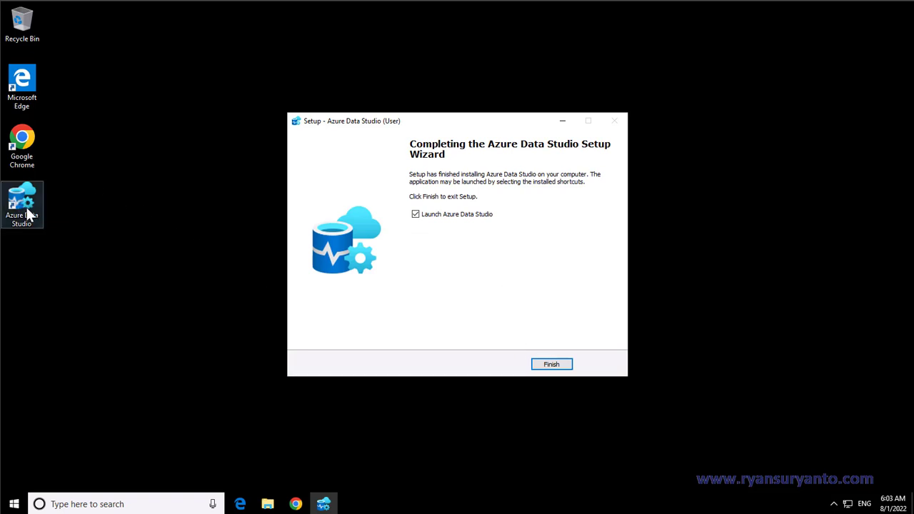
{"action": "left_click", "coordinate": [548, 366]}
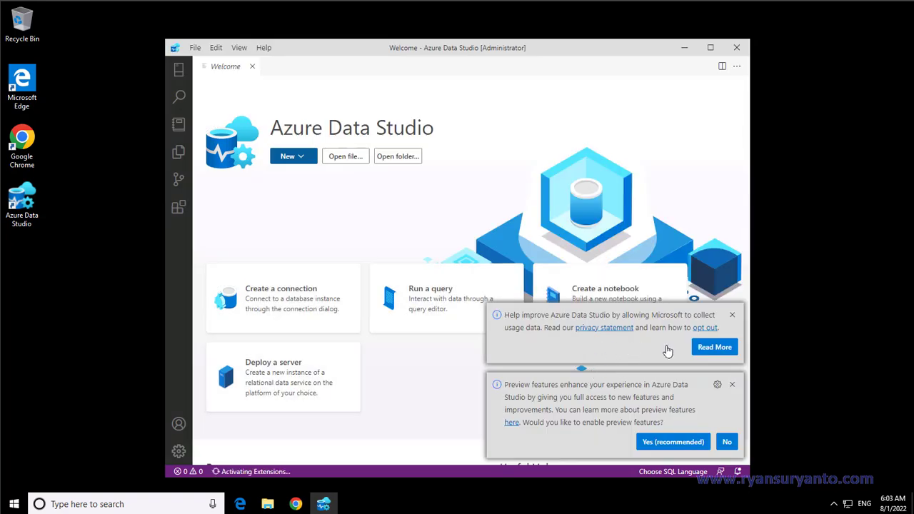
Dismiss the usage data and preview features notifications and maximize the Azure Data Studio window.
{"action": "left_click", "coordinate": [732, 315]}
{"action": "left_click", "coordinate": [732, 384]}
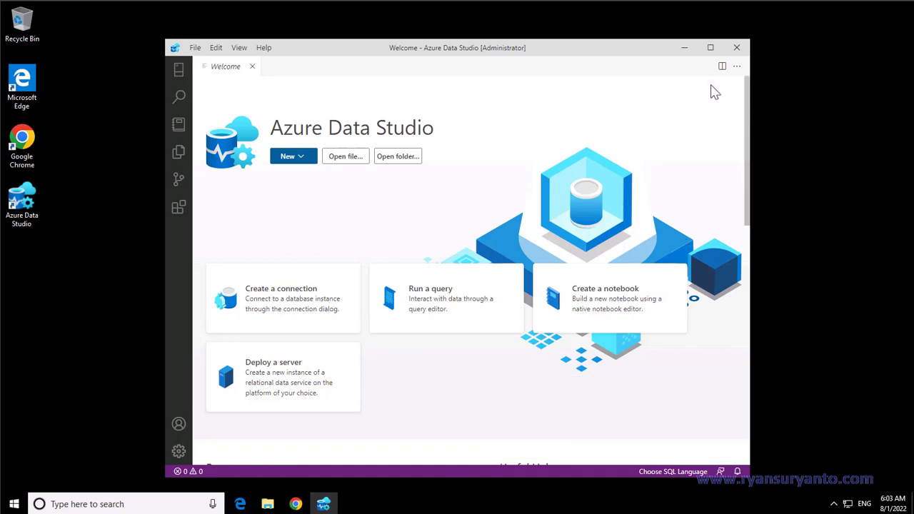
{"action": "left_click", "coordinate": [711, 47]}
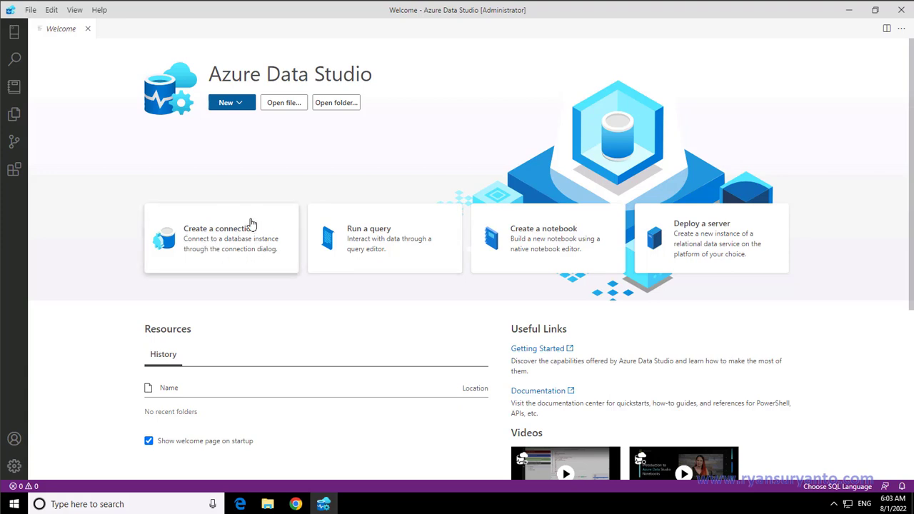
Start a new connection and enter the server name learnsqlsvr.database.windows.net, copied from the Notepad connection details.
{"action": "left_click", "coordinate": [212, 245]}
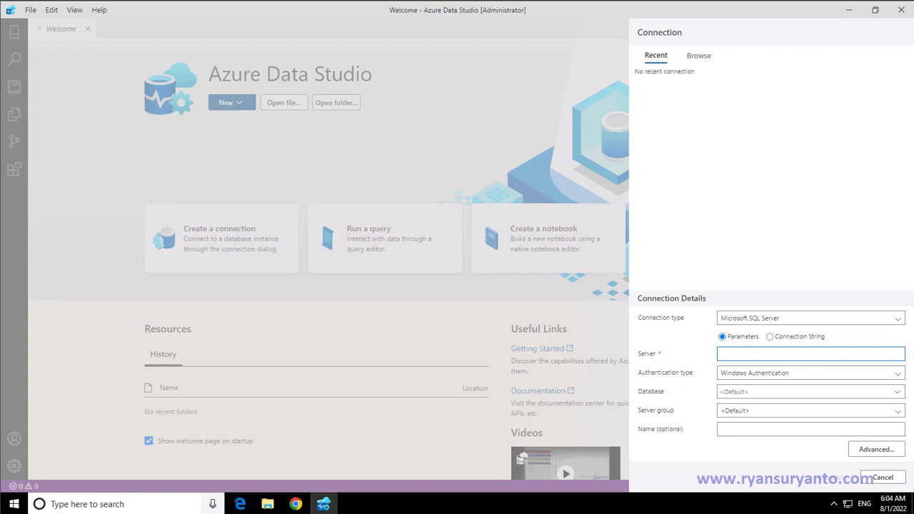
{"action": "left_click_drag", "start_coordinate": [0, 43], "coordinate": [369, 89]}
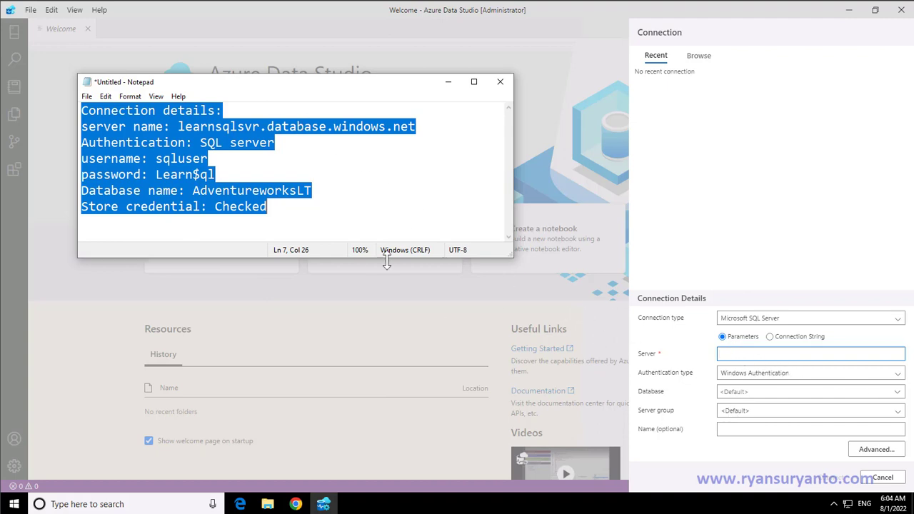
{"action": "left_click", "coordinate": [740, 355]}
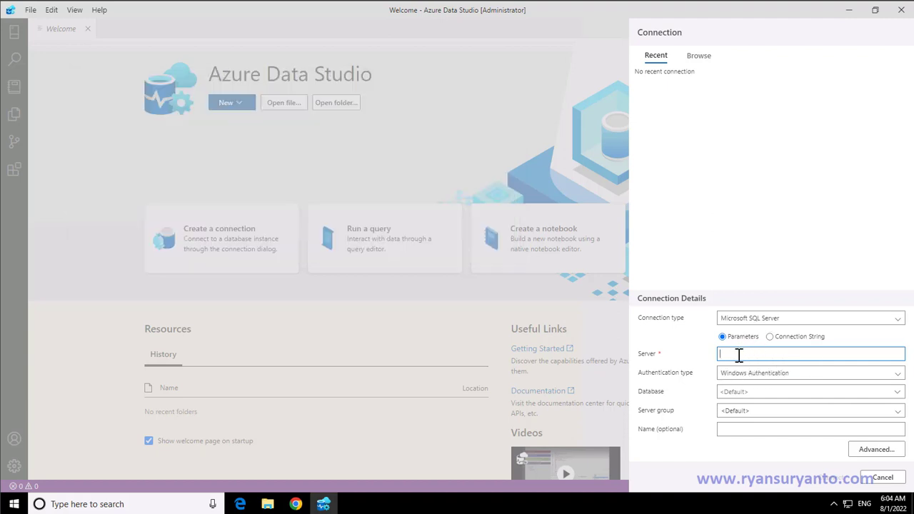
{"action": "mouse_move", "coordinate": [398, 513]}
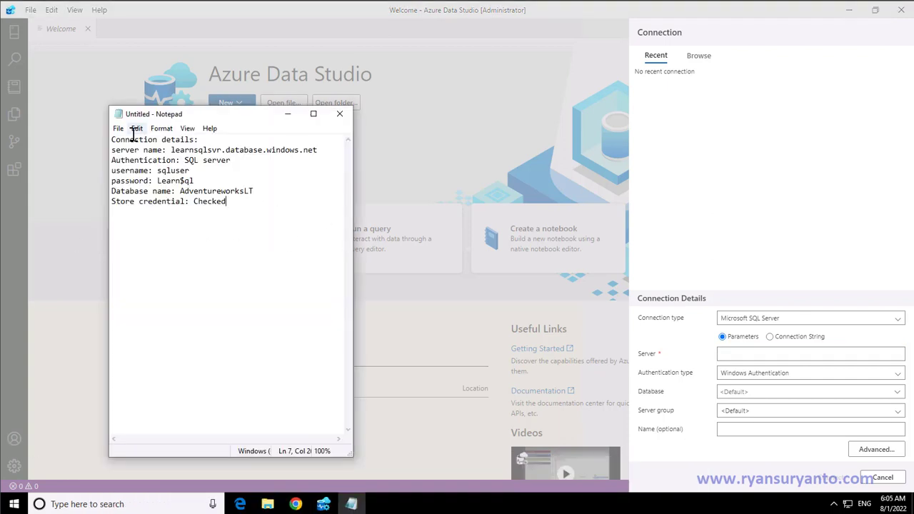
{"action": "left_click_drag", "start_coordinate": [172, 150], "coordinate": [238, 157]}
{"action": "left_click", "coordinate": [227, 150]}
{"action": "left_click_drag", "start_coordinate": [171, 150], "coordinate": [317, 153]}
{"action": "key", "text": "ctrl+c"}
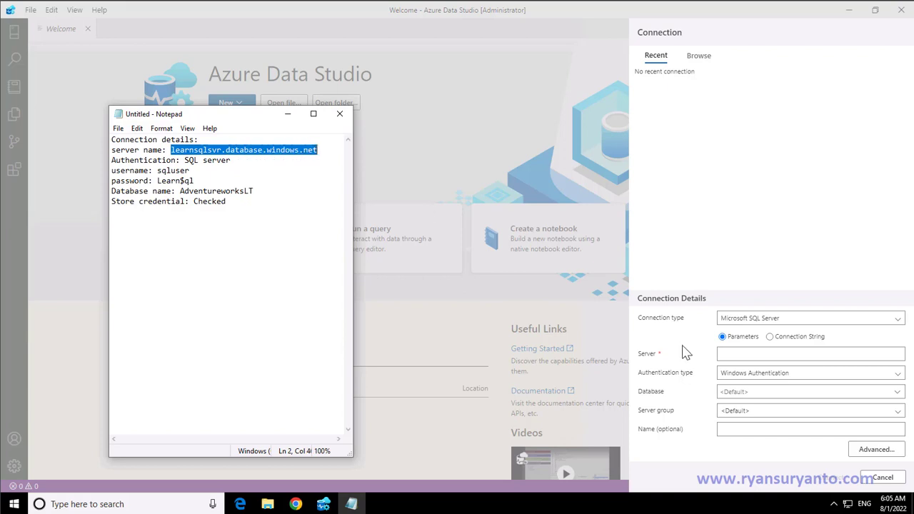
{"action": "left_click", "coordinate": [744, 354]}
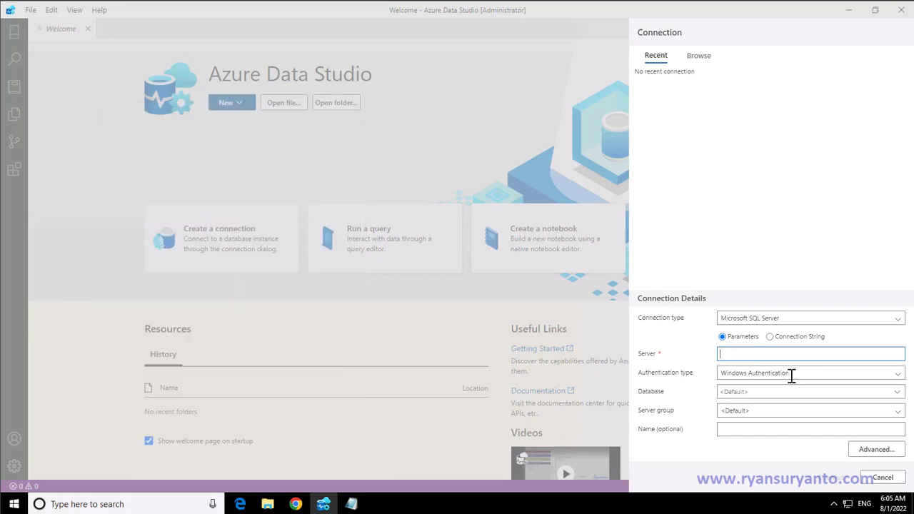
{"action": "key", "text": "ctrl+v"}
Set the connection's authentication type to SQL Login and correct the Authentication line in the Notepad notes to "SQL Login".
{"action": "left_click", "coordinate": [772, 379]}
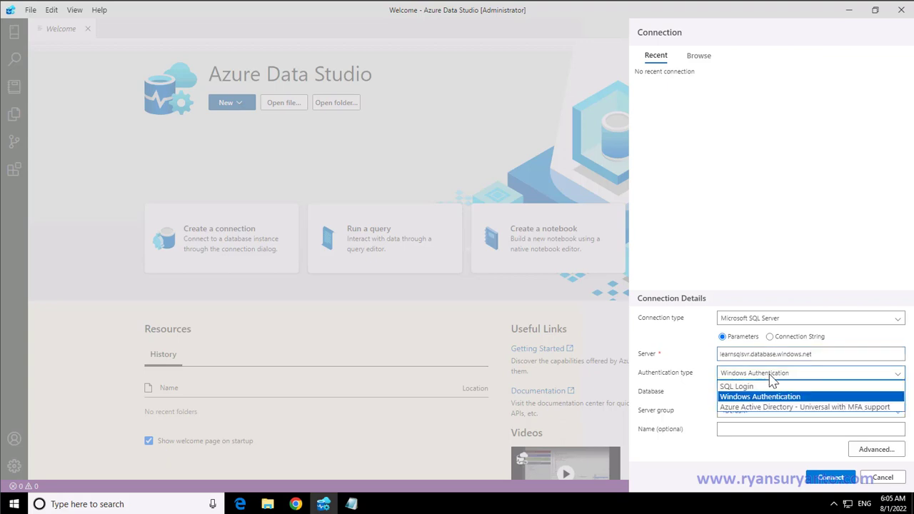
{"action": "left_click", "coordinate": [758, 388]}
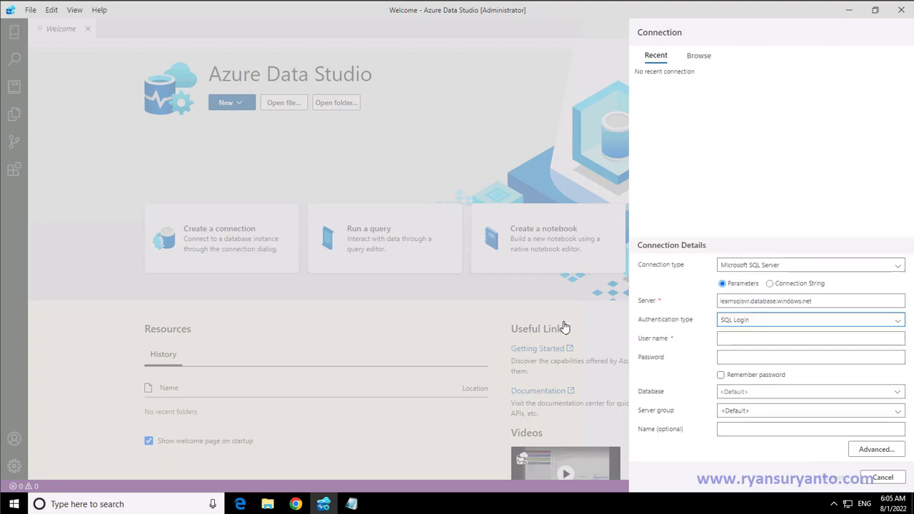
{"action": "left_click", "coordinate": [350, 504]}
{"action": "left_click", "coordinate": [208, 161]}
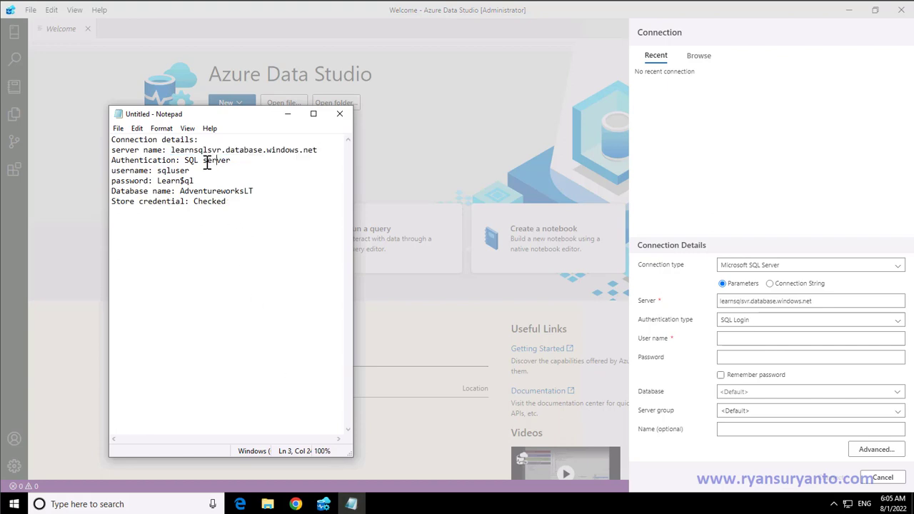
{"action": "double_click", "coordinate": [205, 161]}
{"action": "type", "text": "Login"}
Enter sqluser as the user name in the Azure Data Studio connection details.
{"action": "left_click", "coordinate": [744, 337]}
{"action": "type", "text": "sqlu"}
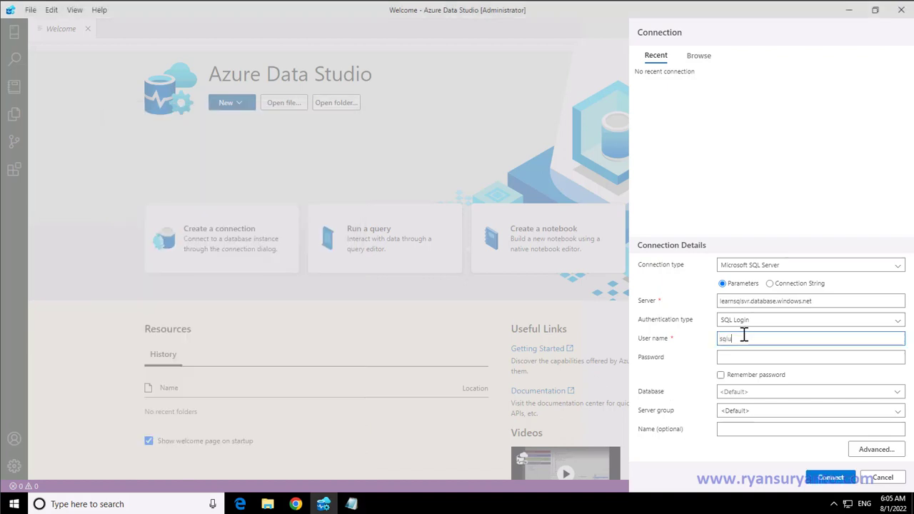
{"action": "type", "text": "ser"}
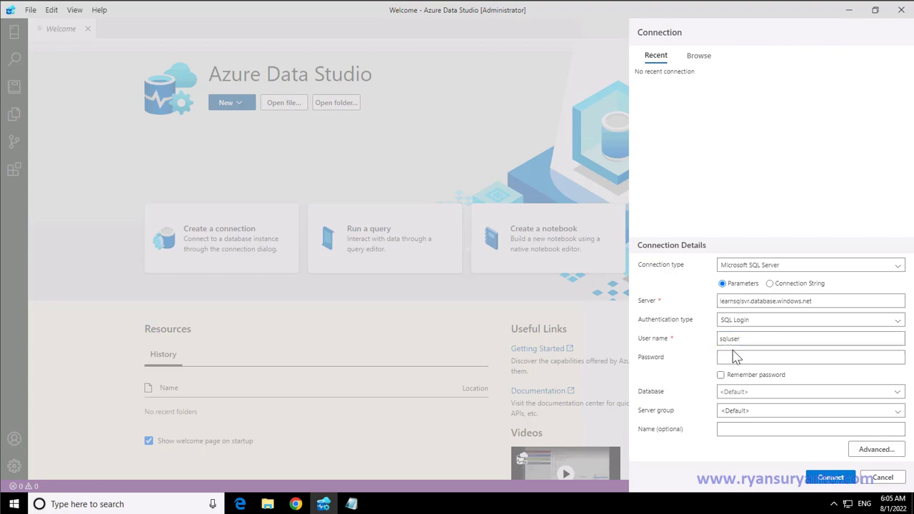
Copy the login password from the Notepad notes into the connection's password field and enable Remember password.
{"action": "left_click", "coordinate": [726, 355]}
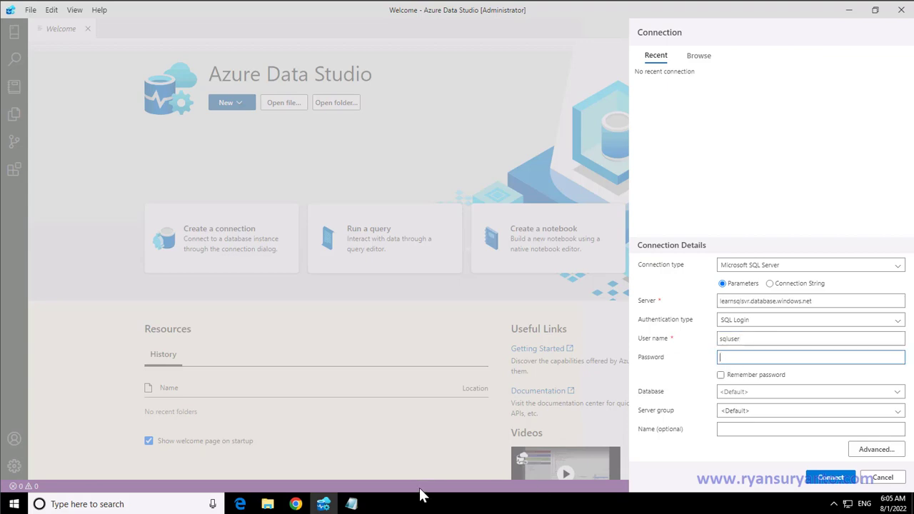
{"action": "left_click", "coordinate": [350, 504]}
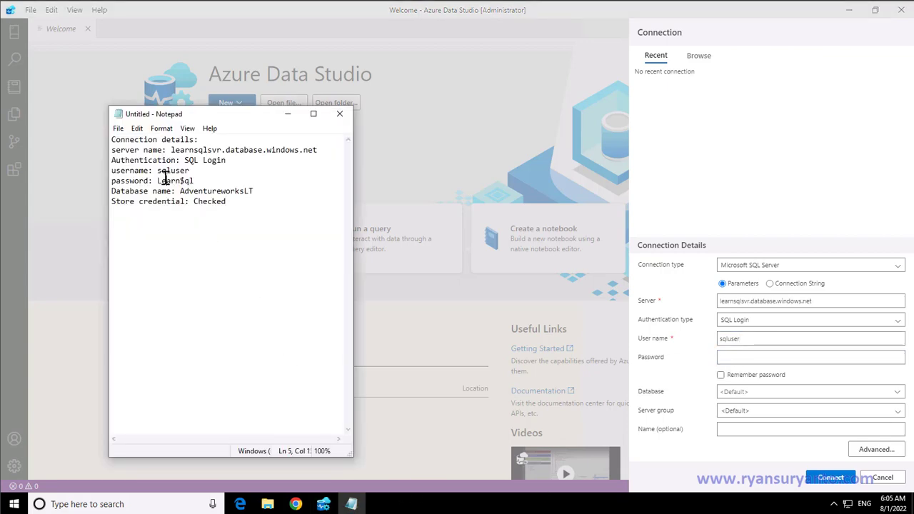
{"action": "left_click_drag", "start_coordinate": [158, 181], "coordinate": [194, 181]}
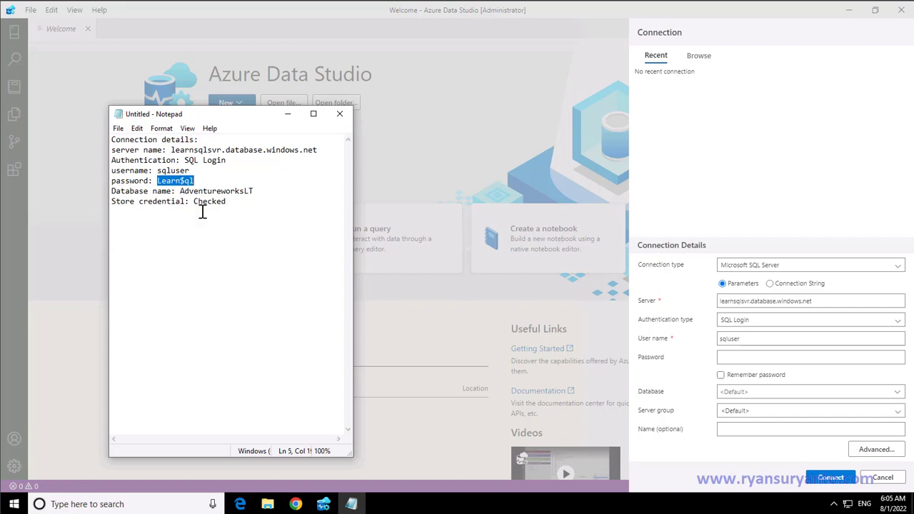
{"action": "left_click", "coordinate": [733, 358]}
{"action": "key", "text": "ctrl+v"}
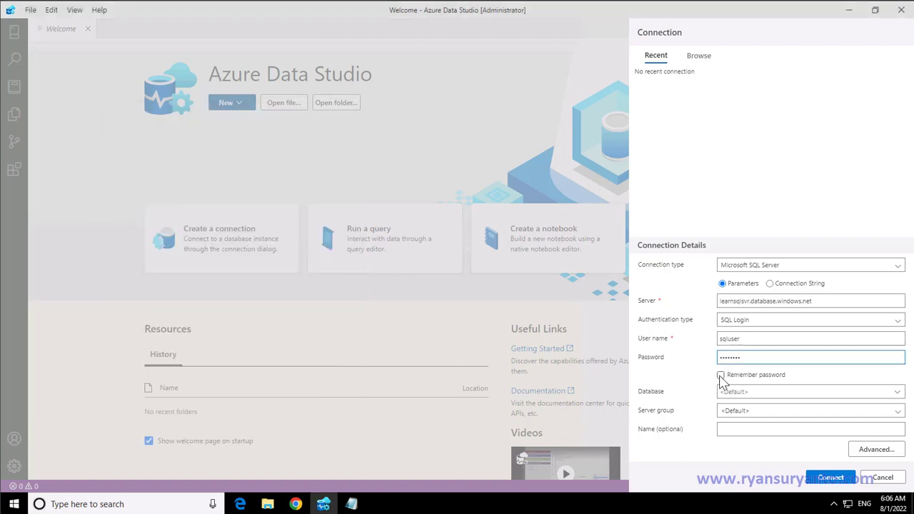
{"action": "left_click", "coordinate": [721, 375]}
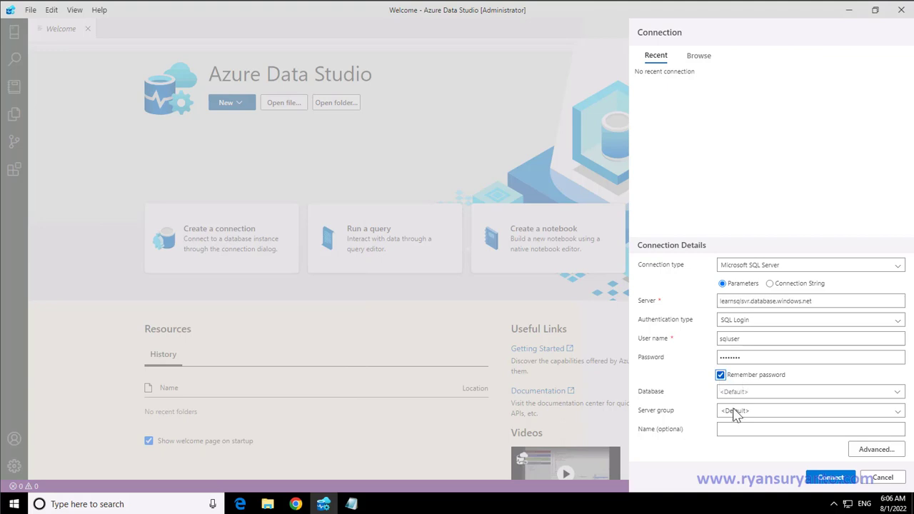
In the Notepad notes, replace "Store credential" with "Remember password" and place that line above the database name.
{"action": "left_click", "coordinate": [352, 505]}
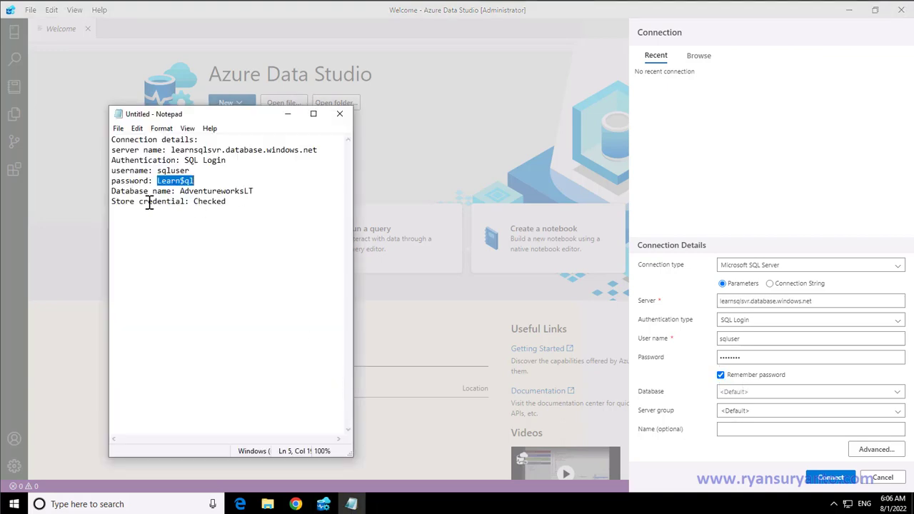
{"action": "left_click_drag", "start_coordinate": [185, 202], "coordinate": [91, 211]}
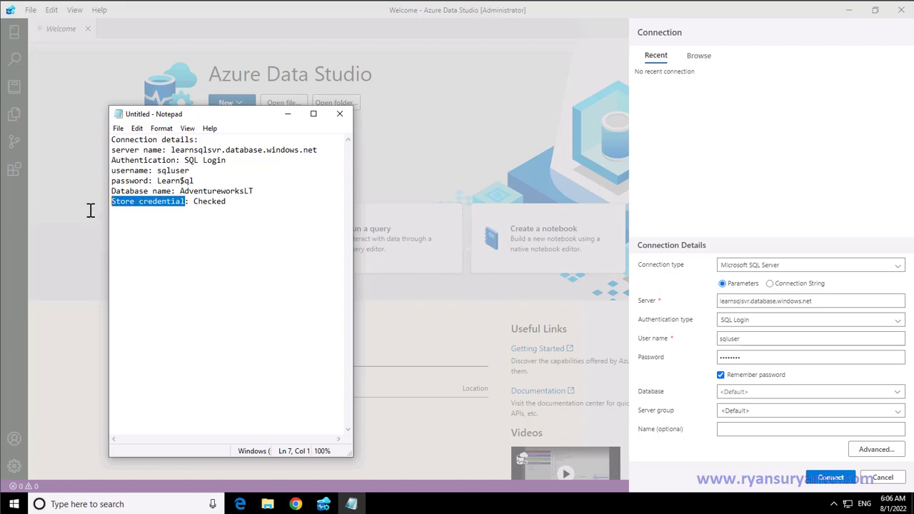
{"action": "type", "text": "Remember "}
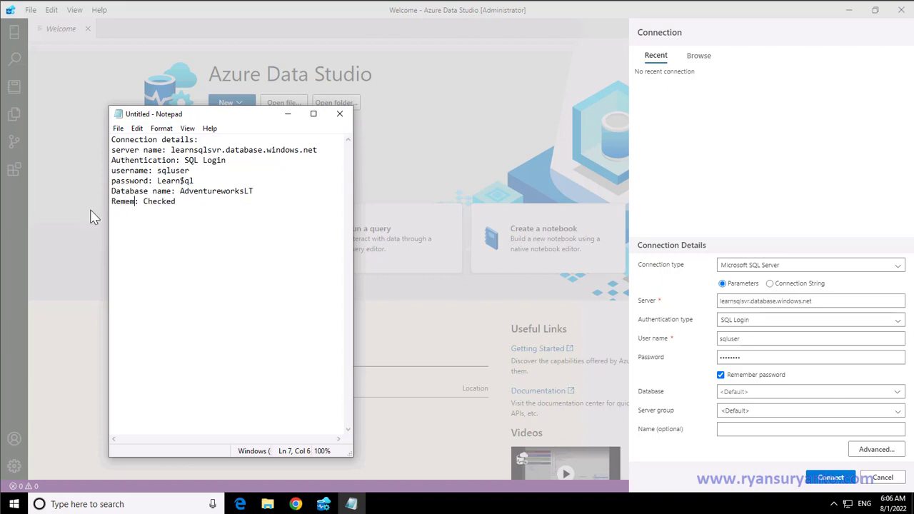
{"action": "type", "text": "password"}
{"action": "key", "text": "shift+Down"}
{"action": "key", "text": "Delete"}
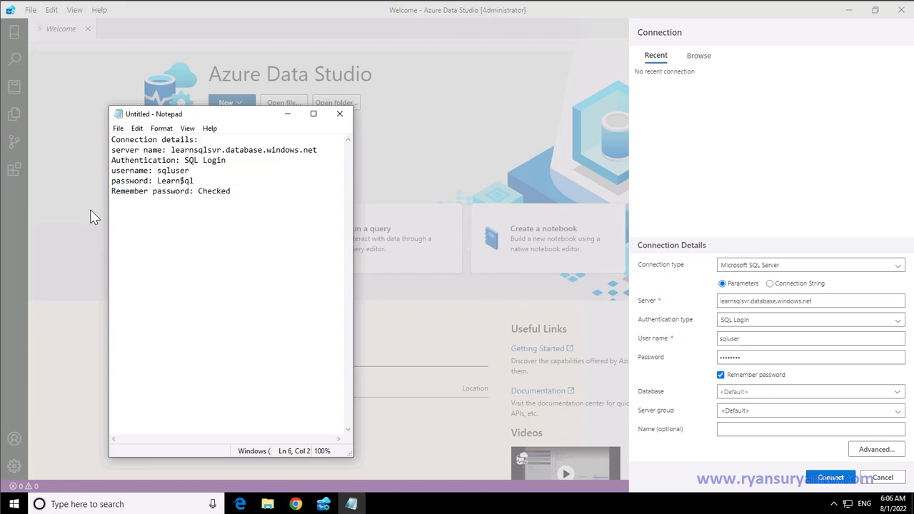
{"action": "key", "text": "ctrl+z"}
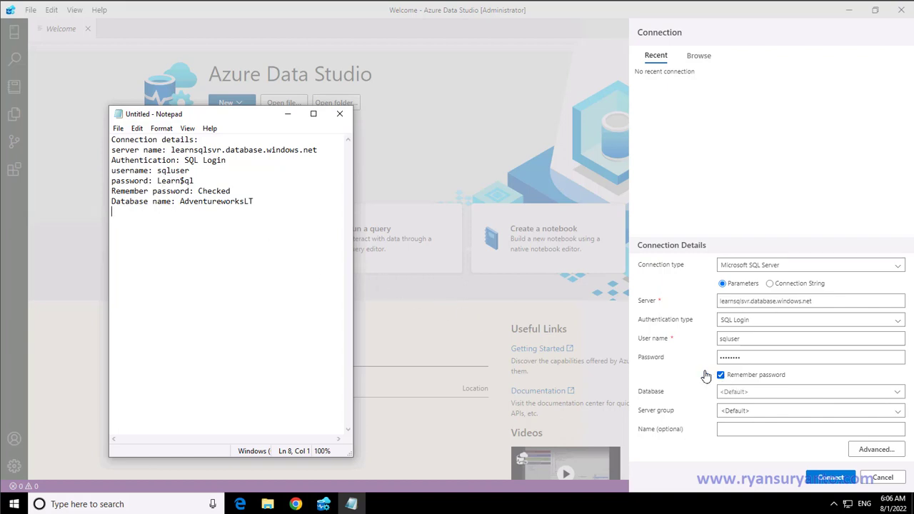
Load the available databases in the Azure Data Studio connection details and choose AdventureWorksLT.
{"action": "left_click", "coordinate": [749, 392]}
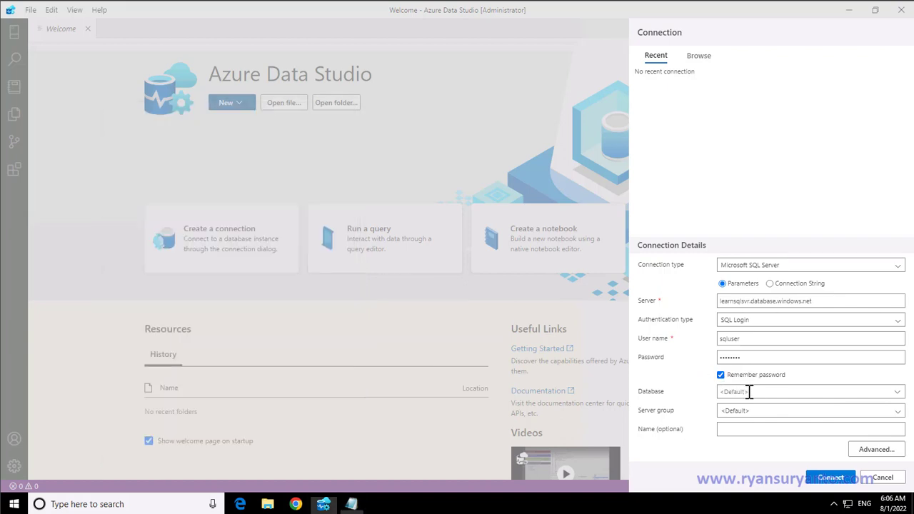
{"action": "left_click", "coordinate": [894, 394]}
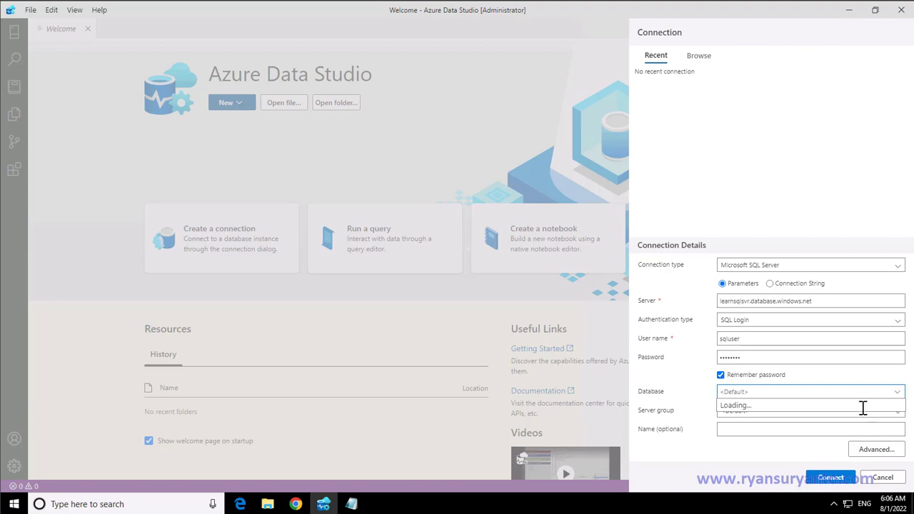
{"action": "left_click", "coordinate": [736, 408]}
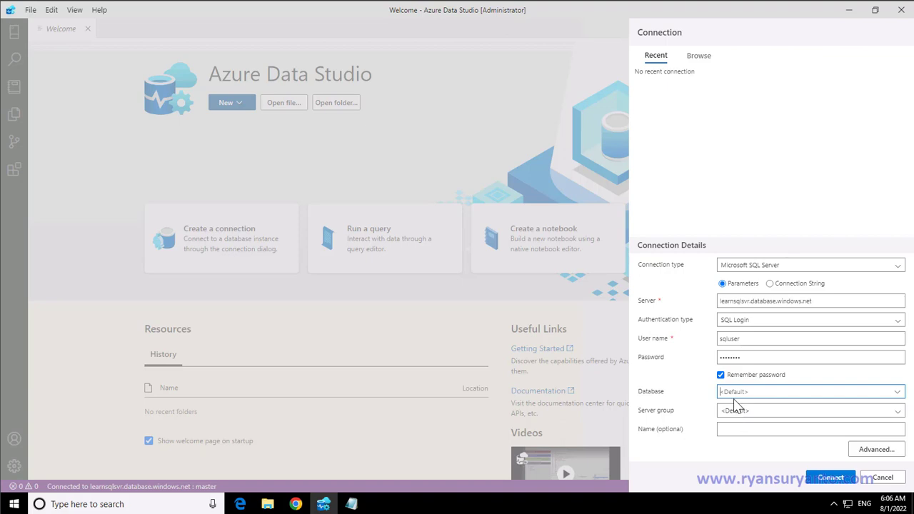
{"action": "left_click", "coordinate": [743, 393]}
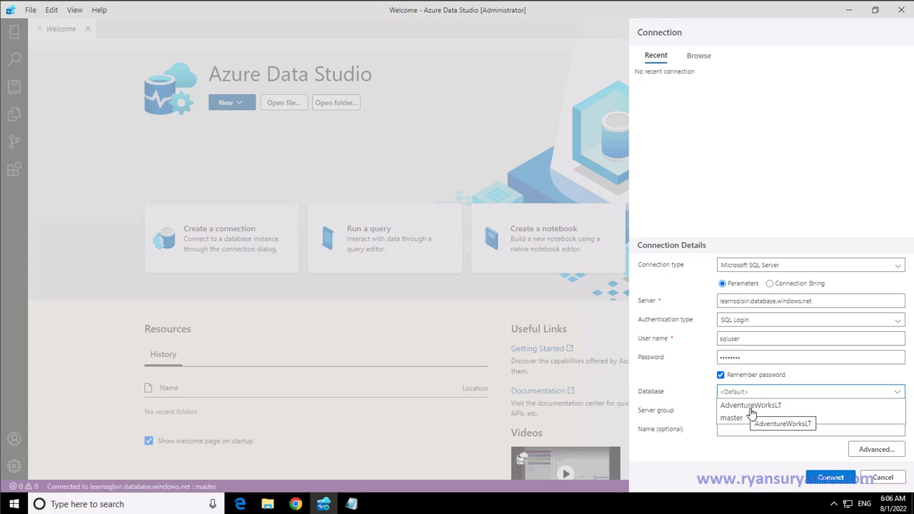
{"action": "left_click", "coordinate": [753, 405]}
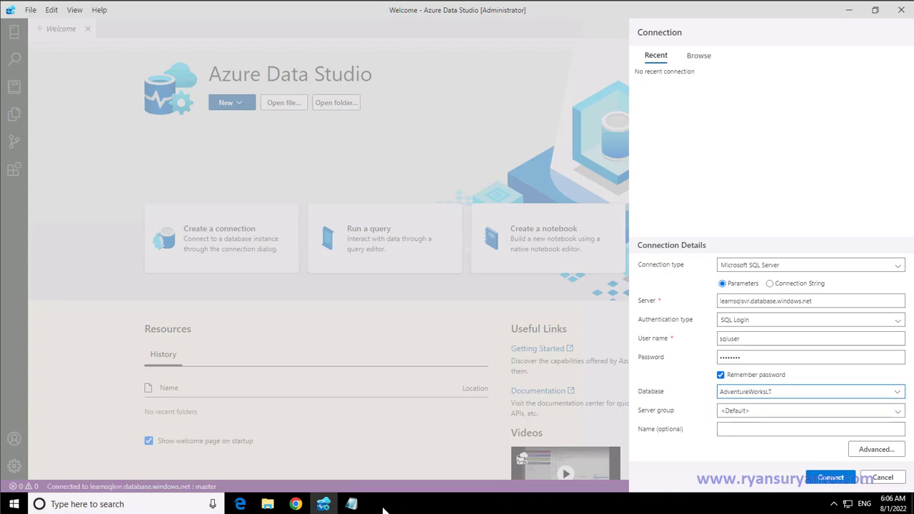
Add the lines "Server group: Default" and "Name (optional): leave it blank" to the Notepad notes, then return to Azure Data Studio.
{"action": "left_click", "coordinate": [350, 504]}
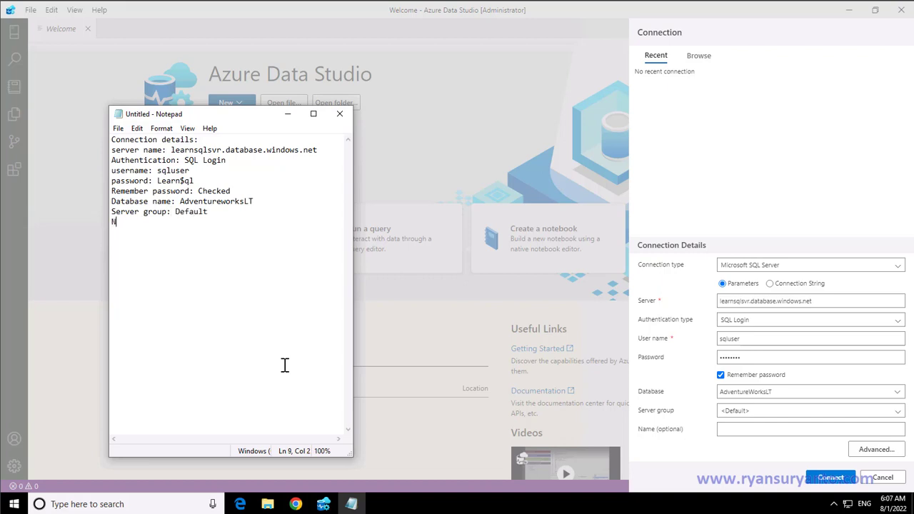
{"action": "type", "text": "me (optional): leave it blank"}
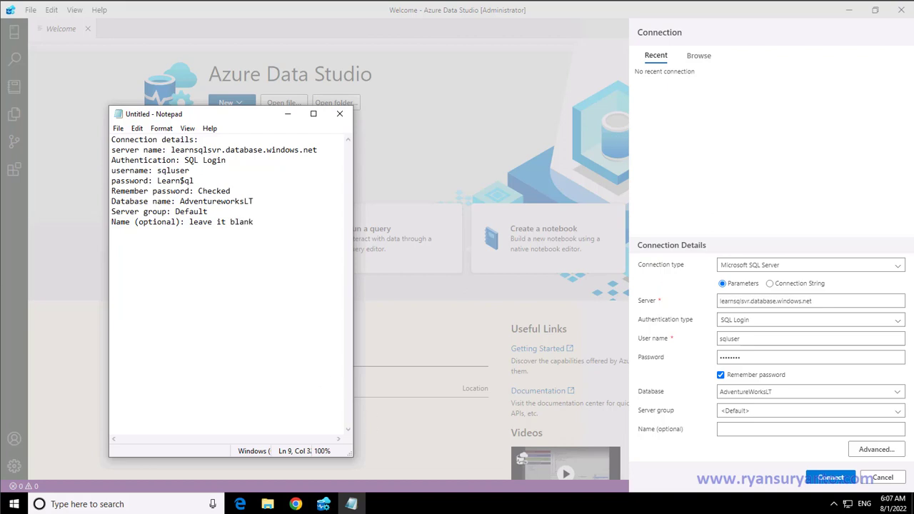
{"action": "left_click", "coordinate": [719, 189]}
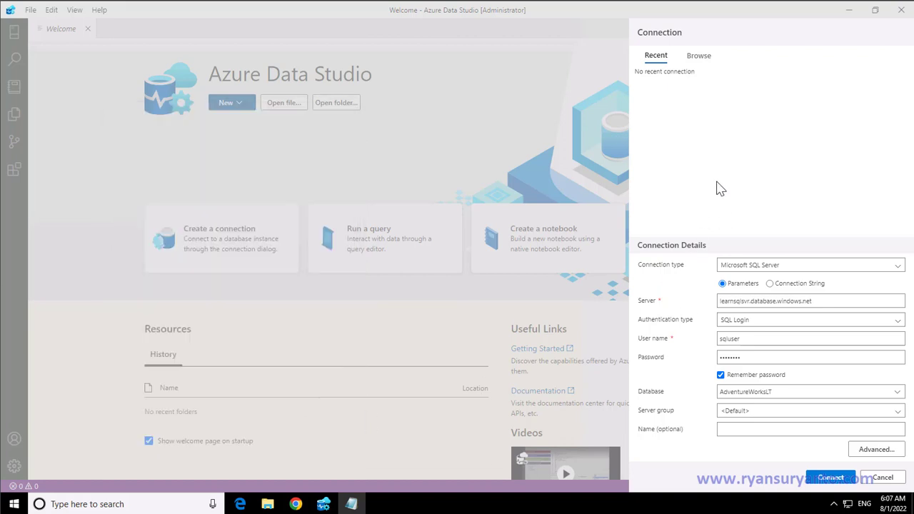
Connect to the AdventureWorksLT database and select its server in the Connections view, with the interface reduced one zoom level.
{"action": "left_click", "coordinate": [827, 481]}
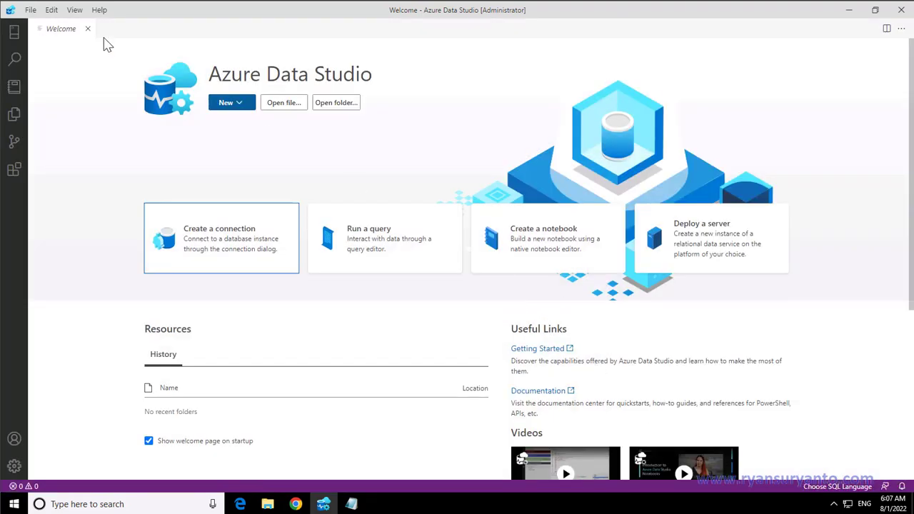
{"action": "left_click", "coordinate": [14, 34]}
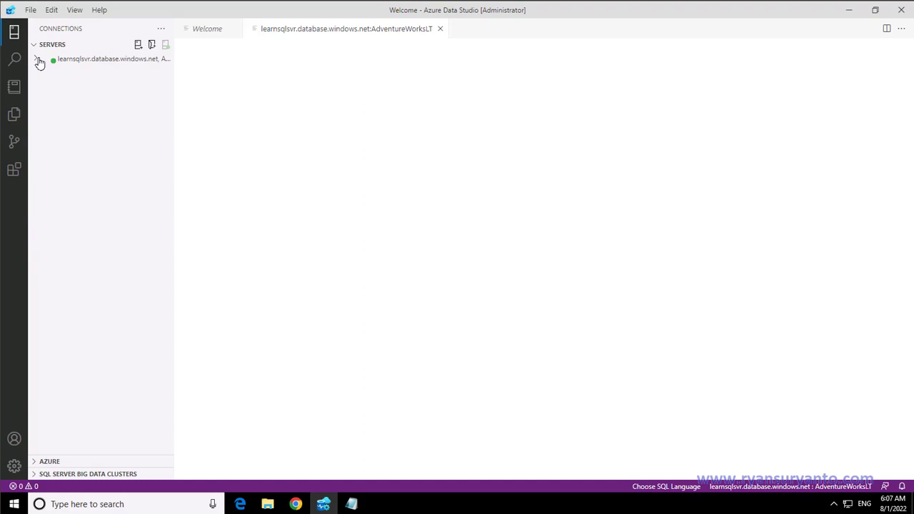
{"action": "left_click", "coordinate": [86, 65]}
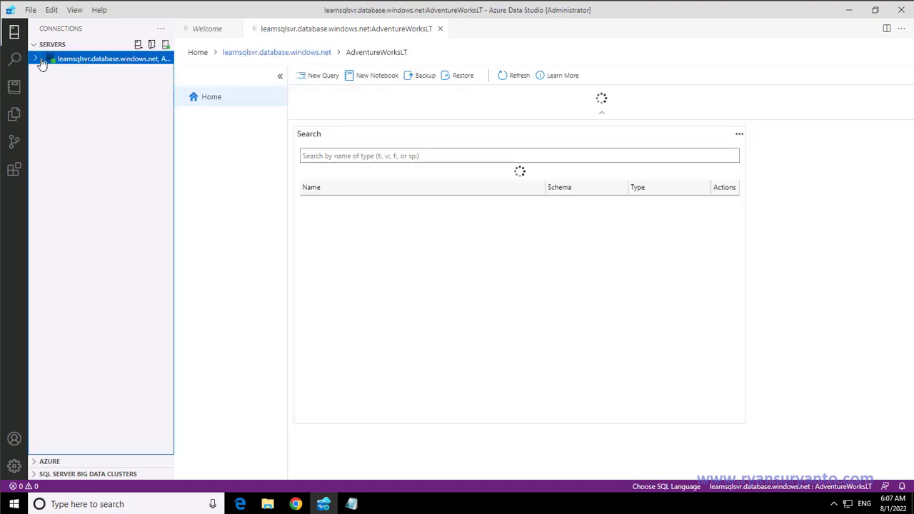
{"action": "key", "text": "ctrl+minus"}
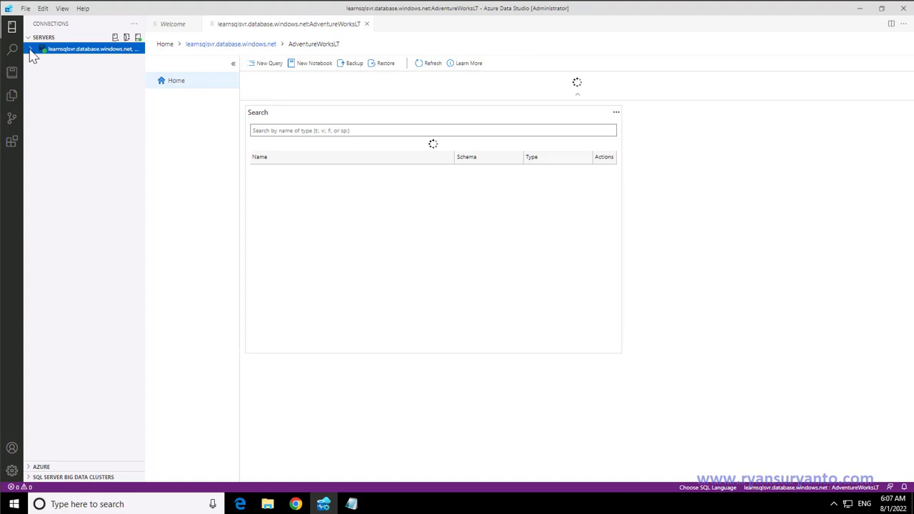
Expand the connected learnsqlsvr.database.windows.net server to list its object folders.
{"action": "key", "text": "ctrl+equal"}
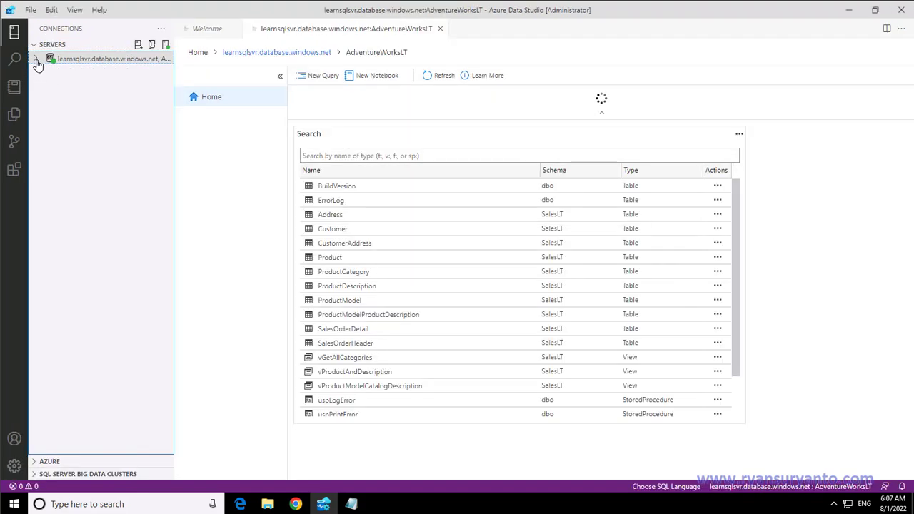
{"action": "left_click", "coordinate": [36, 60]}
{"action": "key", "text": "ctrl+minus"}
{"action": "key", "text": "ctrl+minus"}
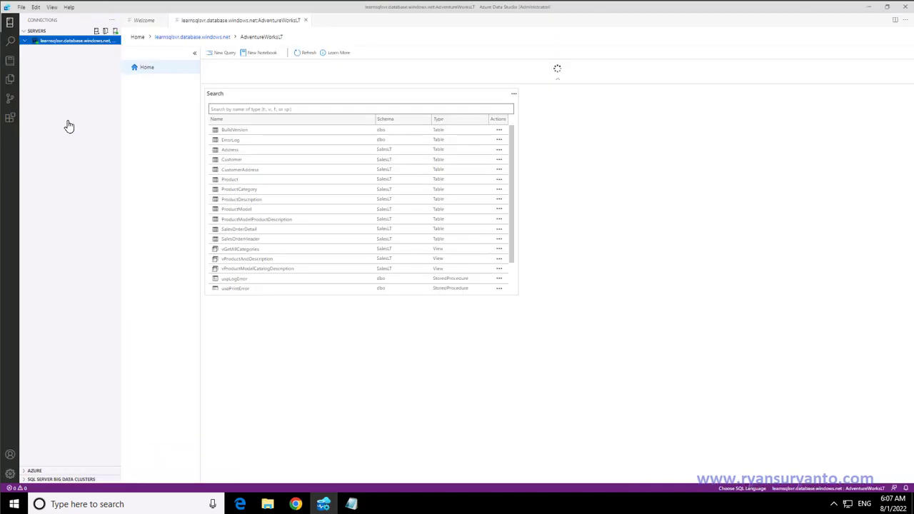
{"action": "key", "text": "ctrl+equal"}
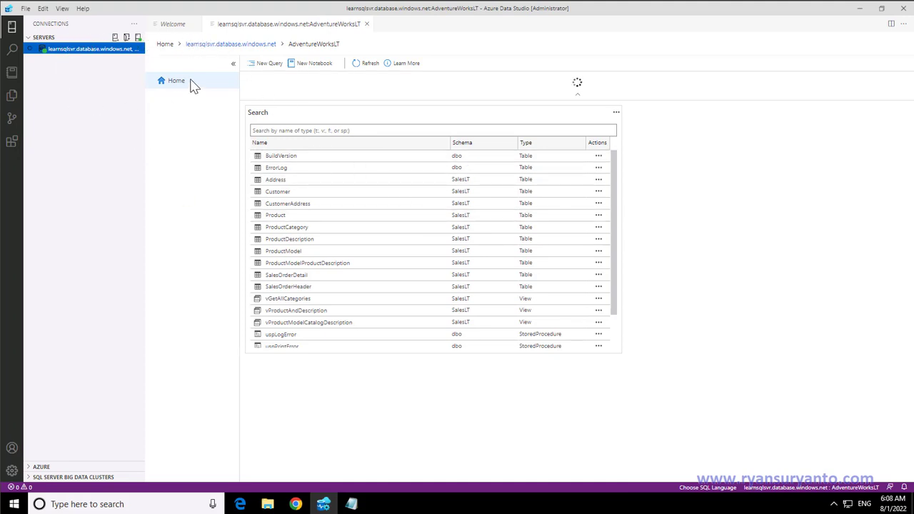
Start a new SQL query from the Welcome page and expand the Tables folder of the connected server.
{"action": "left_click", "coordinate": [172, 25]}
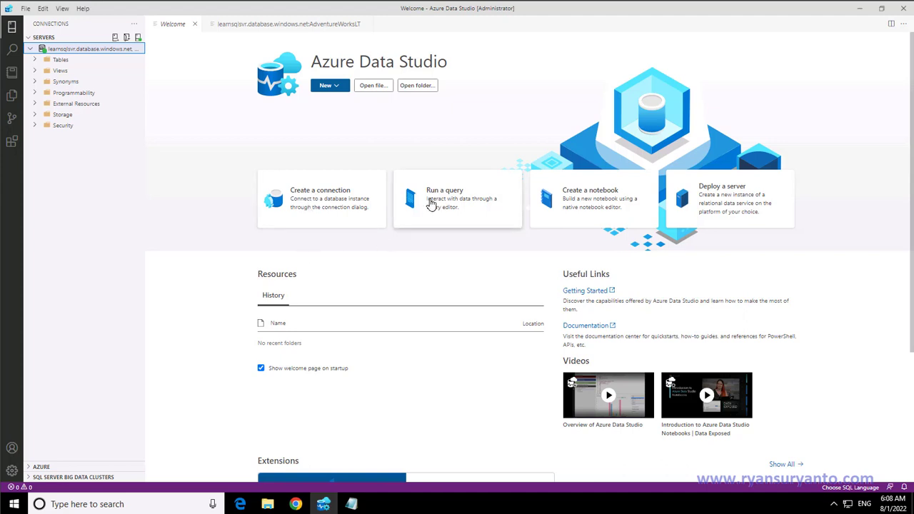
{"action": "left_click", "coordinate": [431, 204]}
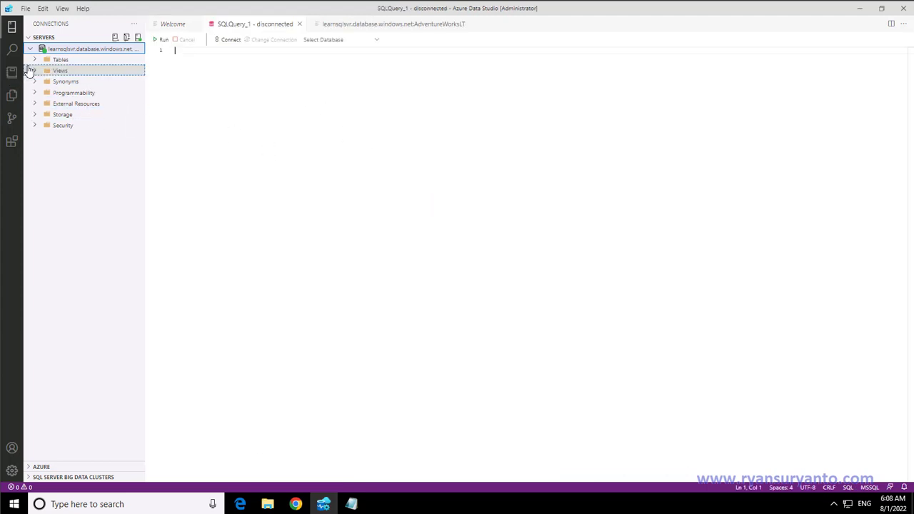
{"action": "left_click", "coordinate": [34, 63]}
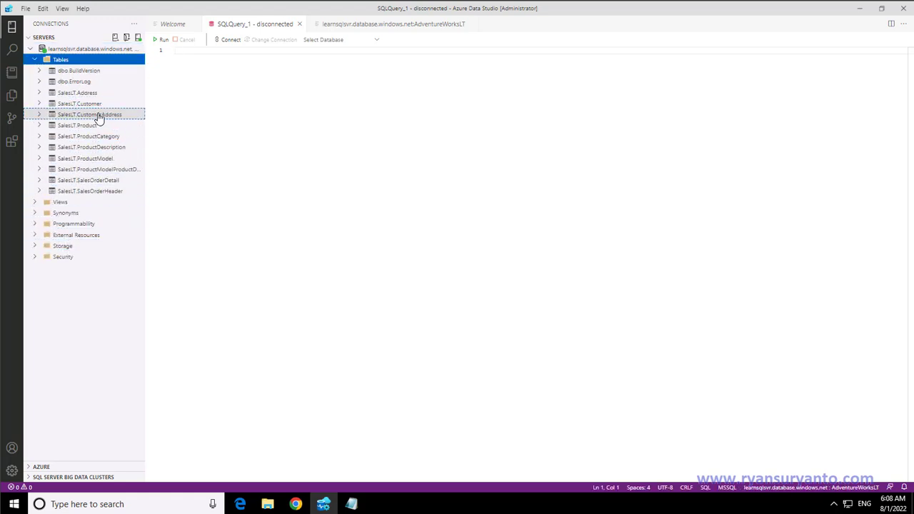
Write the query SELECT * FROM [SalesLT].[Customer], inserting the table name from the Connections tree.
{"action": "left_click", "coordinate": [237, 65]}
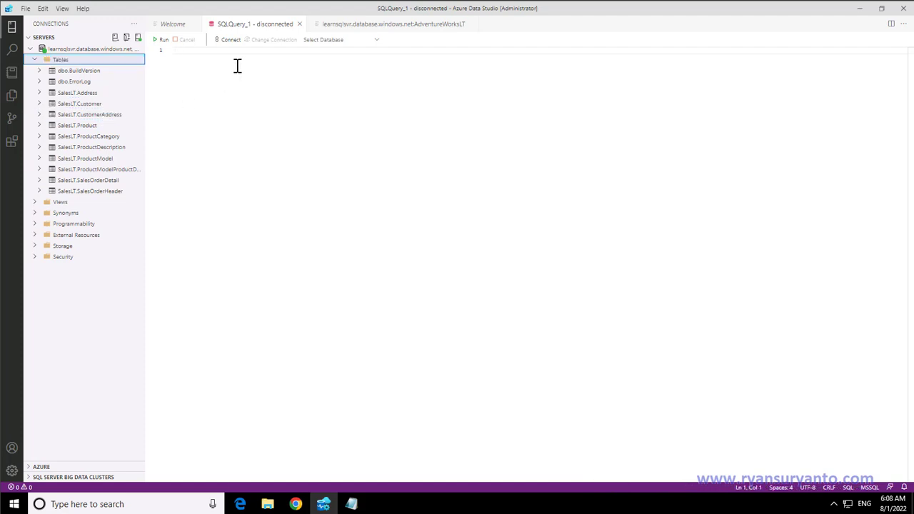
{"action": "type", "text": "SELECT * "}
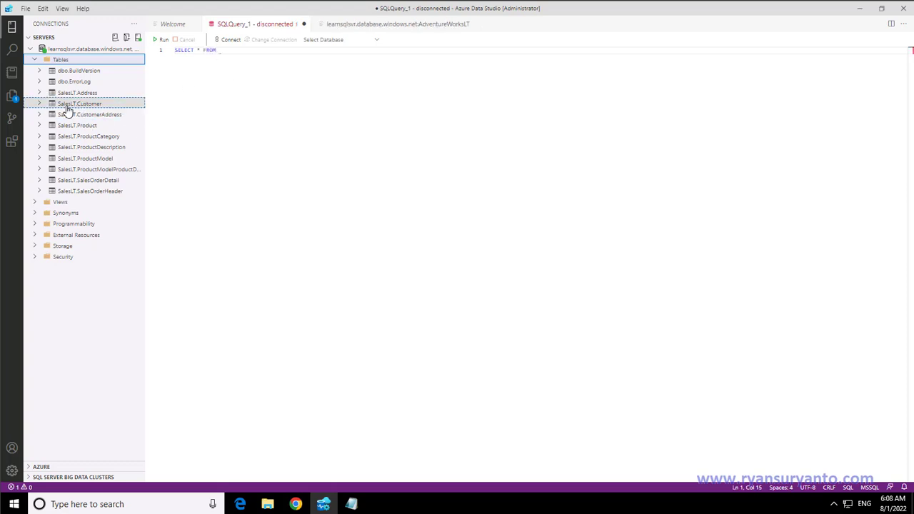
{"action": "type", "text": "FROM"}
{"action": "left_click_drag", "start_coordinate": [67, 109], "coordinate": [241, 53]}
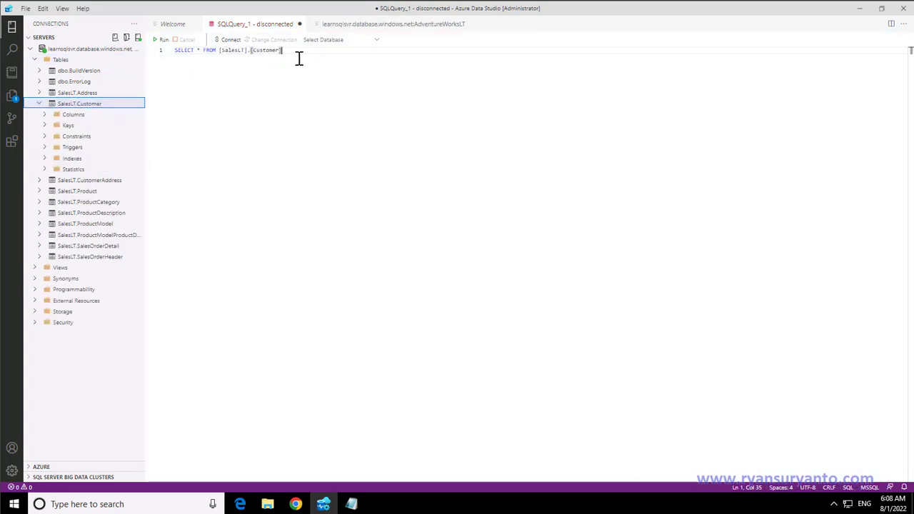
Run the selected customer query, connecting it through the recent AdventureWorksLT connection on learnsqlsvr.database.windows.net.
{"action": "left_click_drag", "start_coordinate": [296, 54], "coordinate": [154, 53]}
{"action": "left_click", "coordinate": [155, 40]}
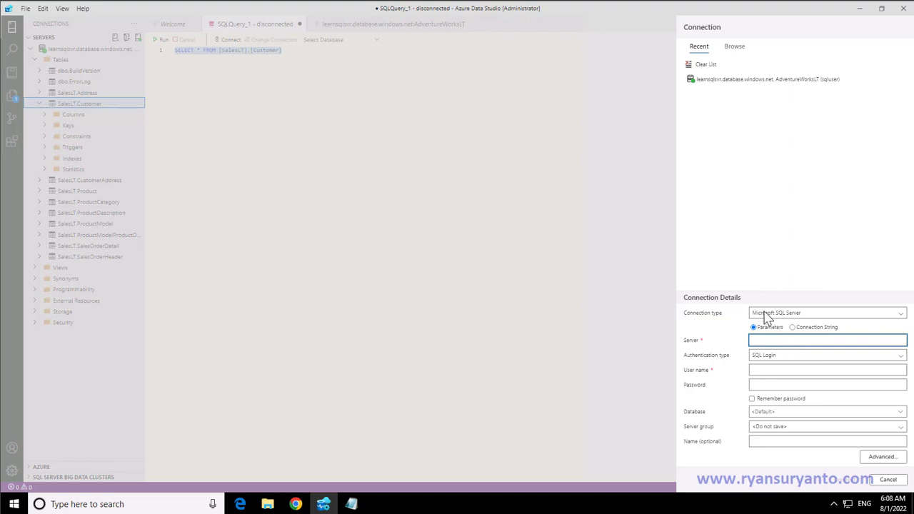
{"action": "left_click", "coordinate": [718, 84]}
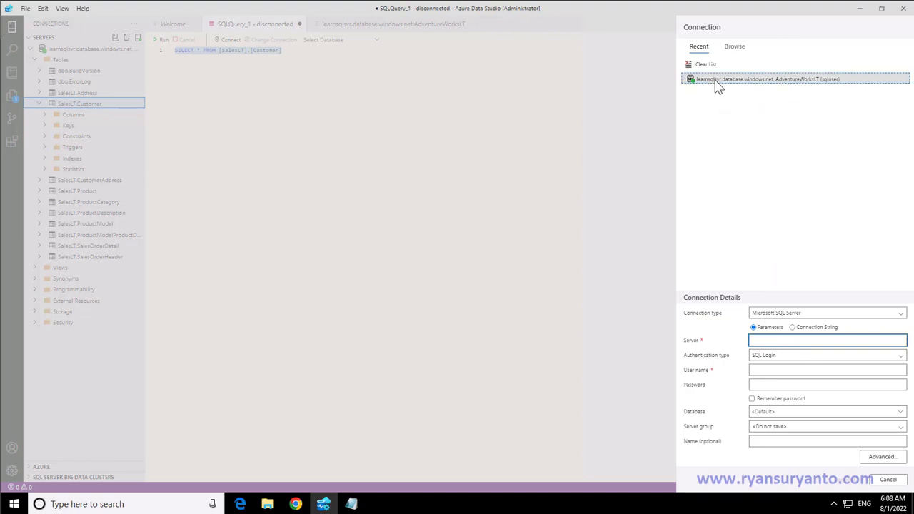
{"action": "left_click", "coordinate": [728, 87]}
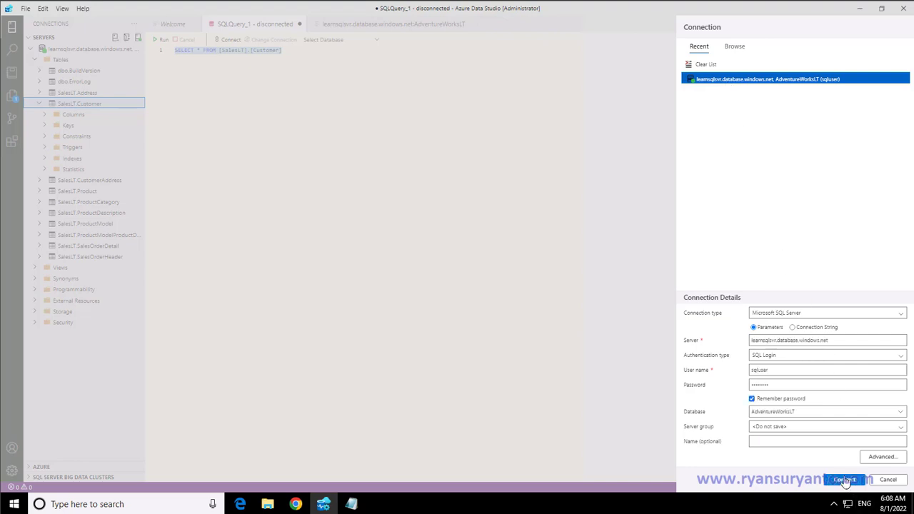
{"action": "left_click", "coordinate": [843, 479]}
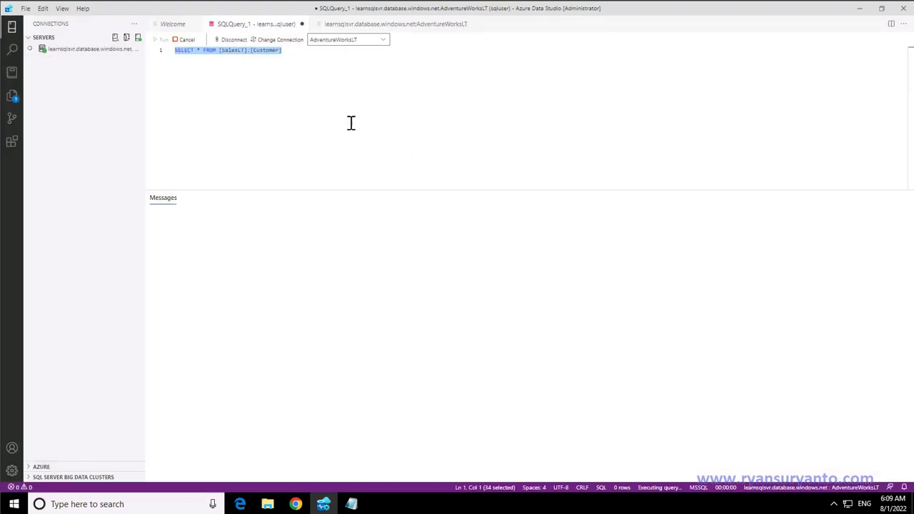
Select the query text, then reduce the interface by one zoom level and enlarge it back.
{"action": "left_click", "coordinate": [296, 56]}
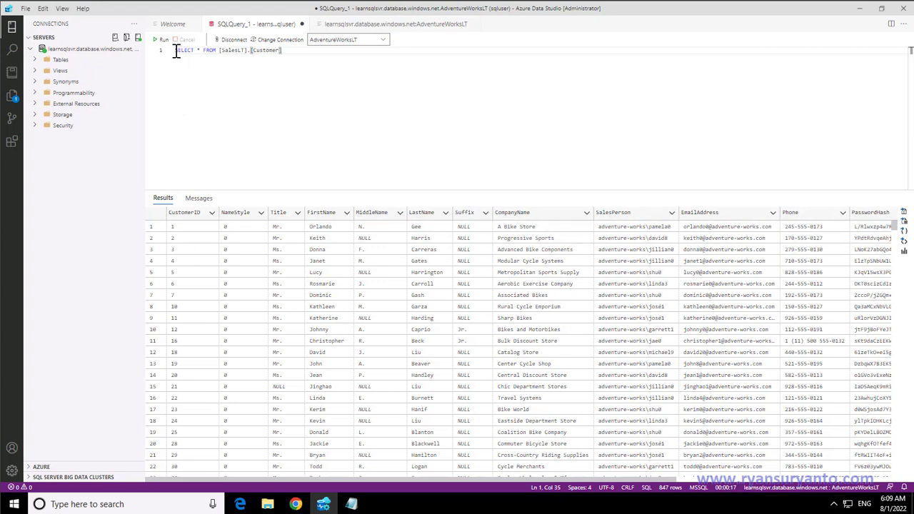
{"action": "left_click_drag", "start_coordinate": [175, 50], "coordinate": [295, 83]}
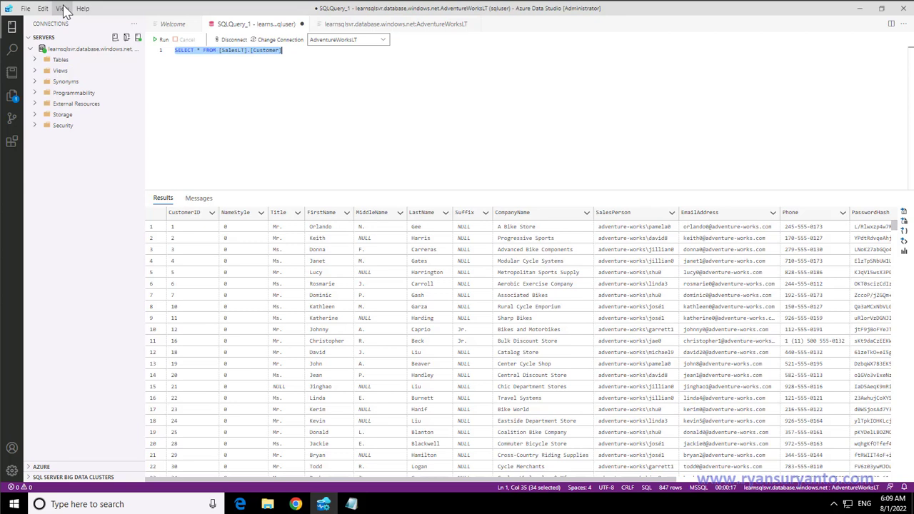
{"action": "left_click", "coordinate": [62, 9]}
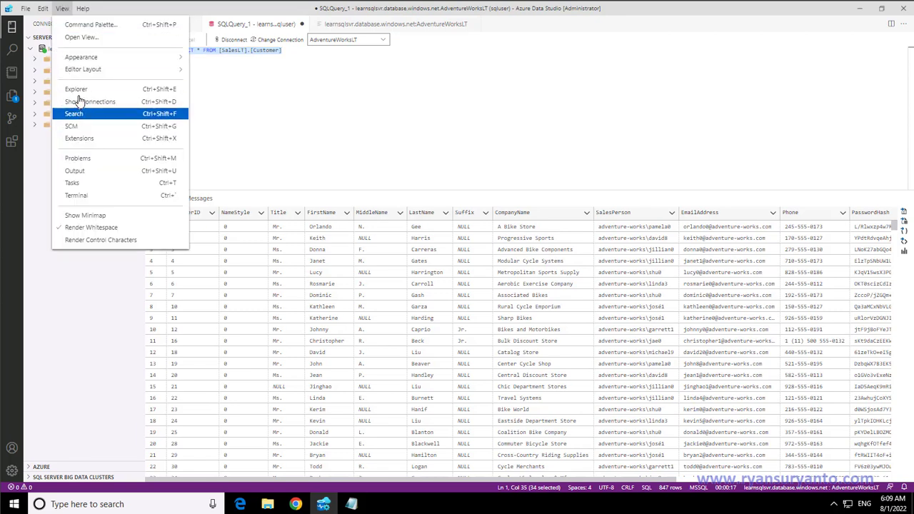
{"action": "left_click", "coordinate": [191, 57]}
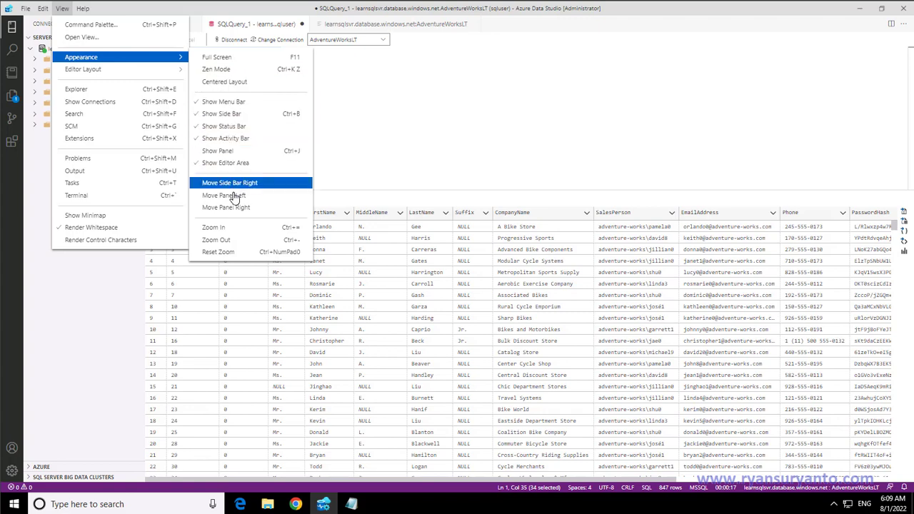
{"action": "left_click", "coordinate": [240, 244]}
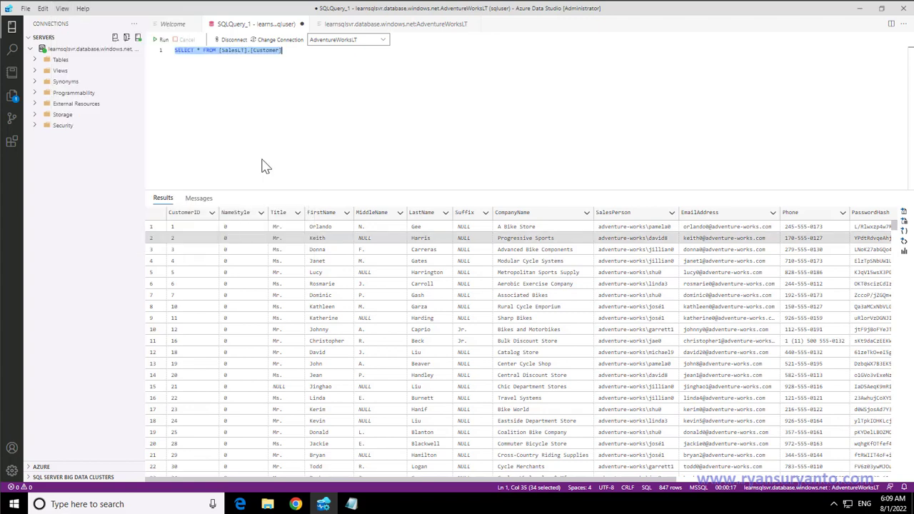
{"action": "key", "text": "ctrl+minus"}
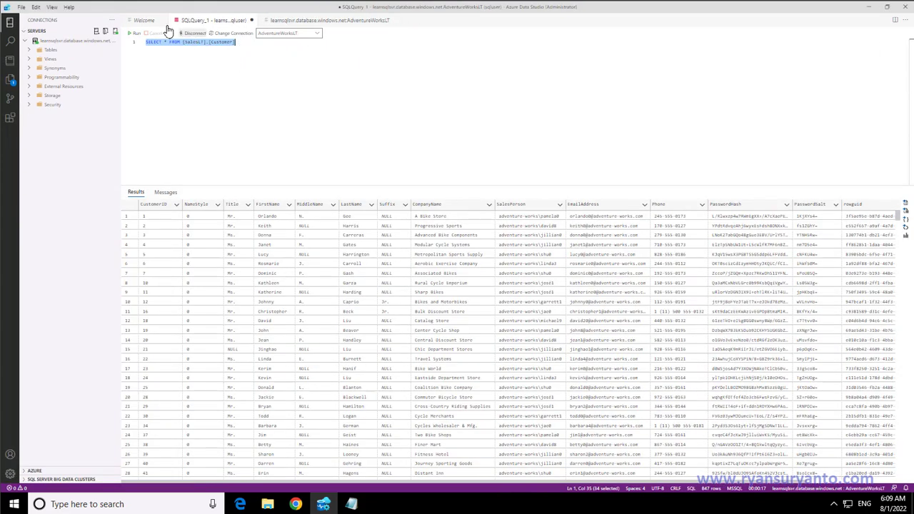
{"action": "left_click", "coordinate": [51, 10]}
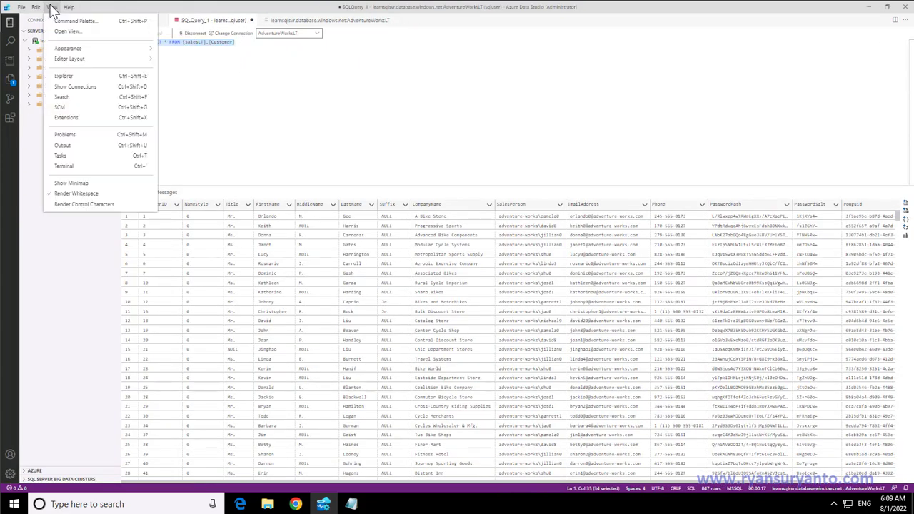
{"action": "mouse_move", "coordinate": [77, 58]}
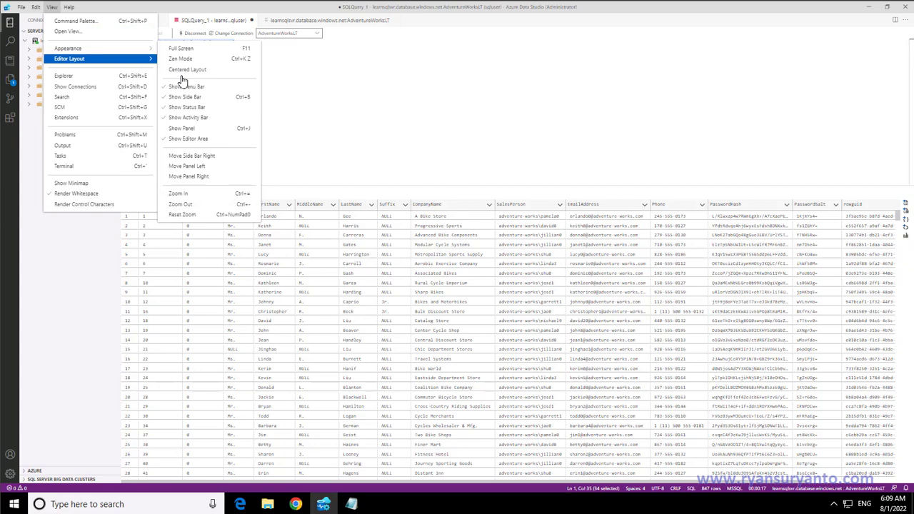
{"action": "left_click", "coordinate": [206, 194]}
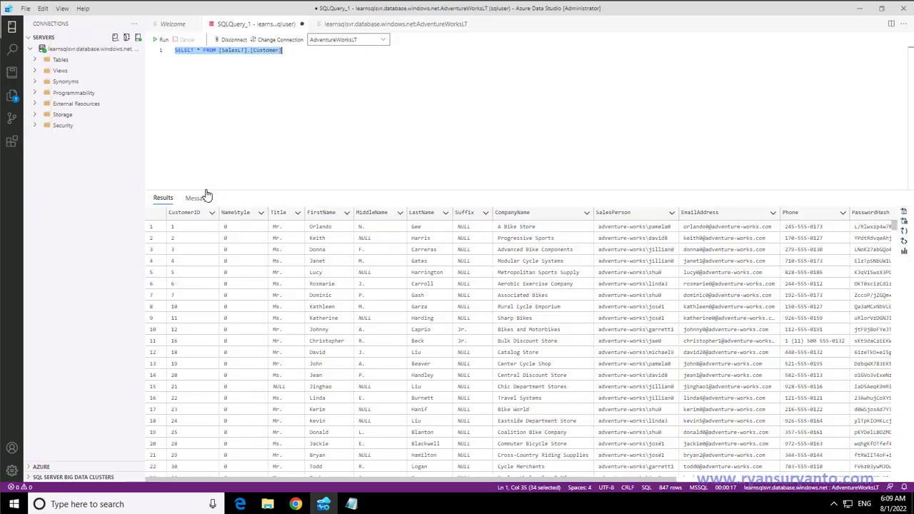
Enlarge the interface by three zoom levels and deselect the query text.
{"action": "left_click", "coordinate": [63, 10]}
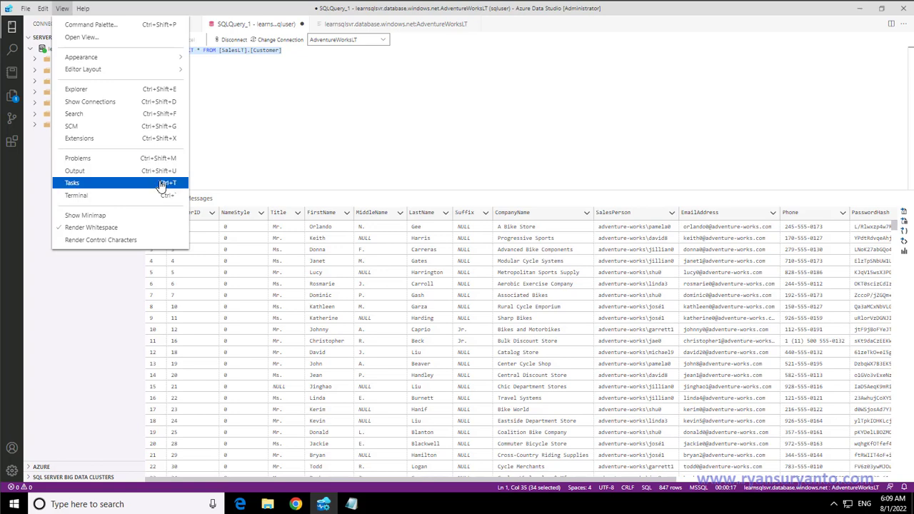
{"action": "mouse_move", "coordinate": [152, 63]}
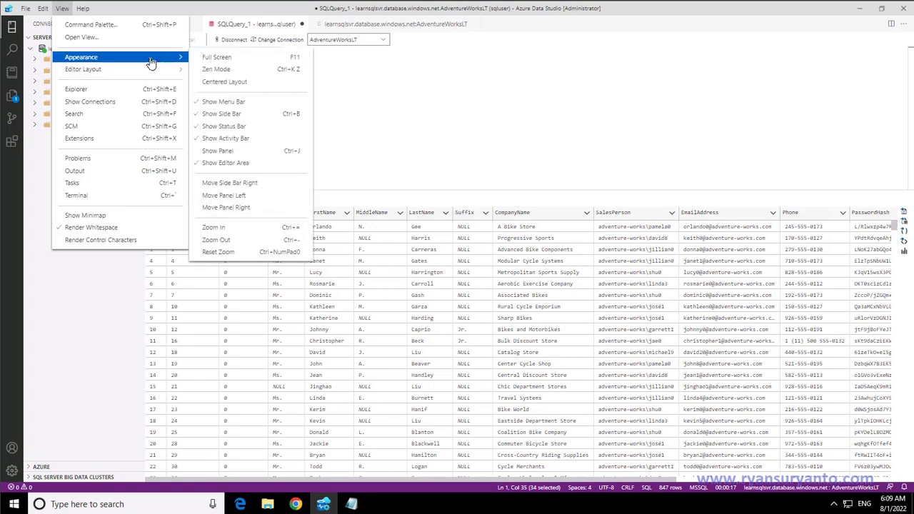
{"action": "left_click", "coordinate": [257, 228]}
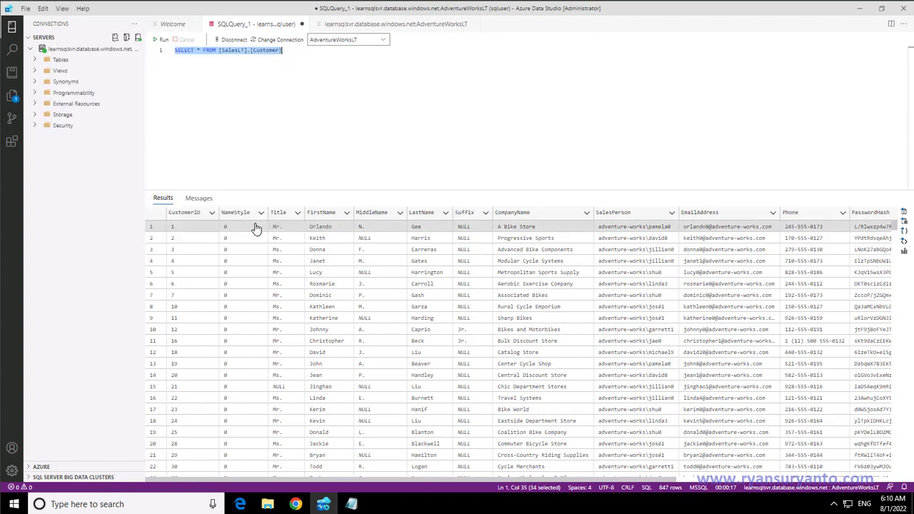
{"action": "left_click", "coordinate": [348, 134]}
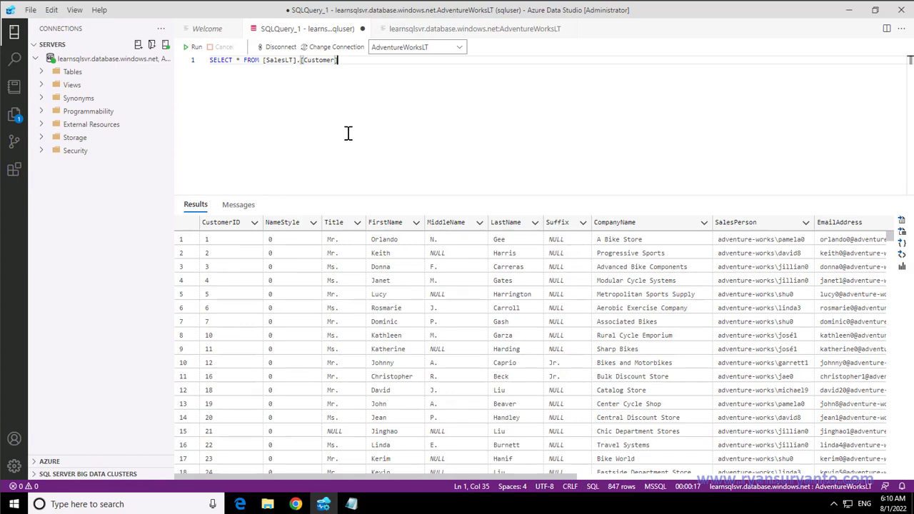
{"action": "key", "text": "ctrl+equal"}
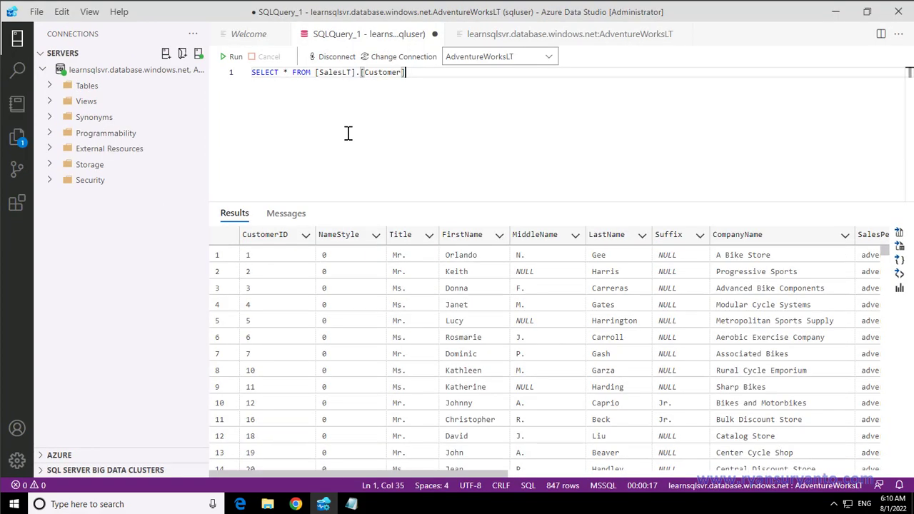
{"action": "key", "text": "ctrl+equal"}
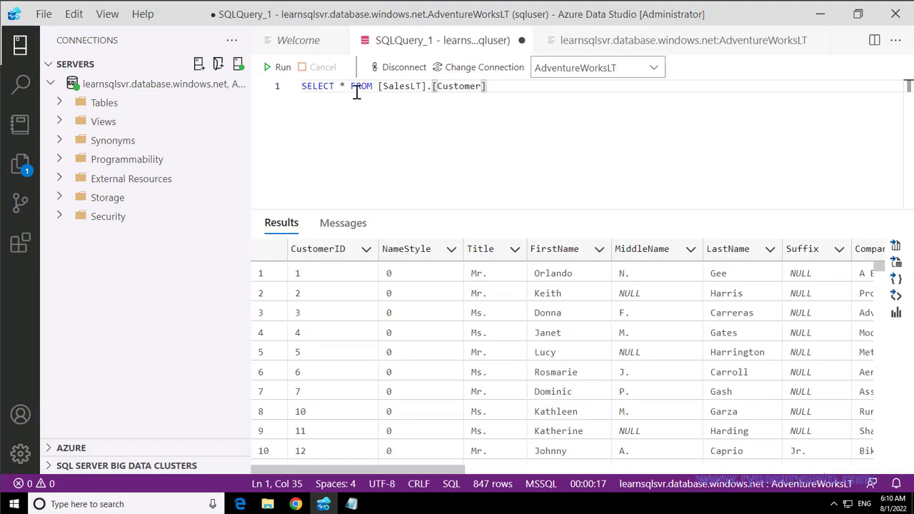
Expand the Tables folder of the connected server and look through the customer rows in the query results.
{"action": "left_click", "coordinate": [104, 103]}
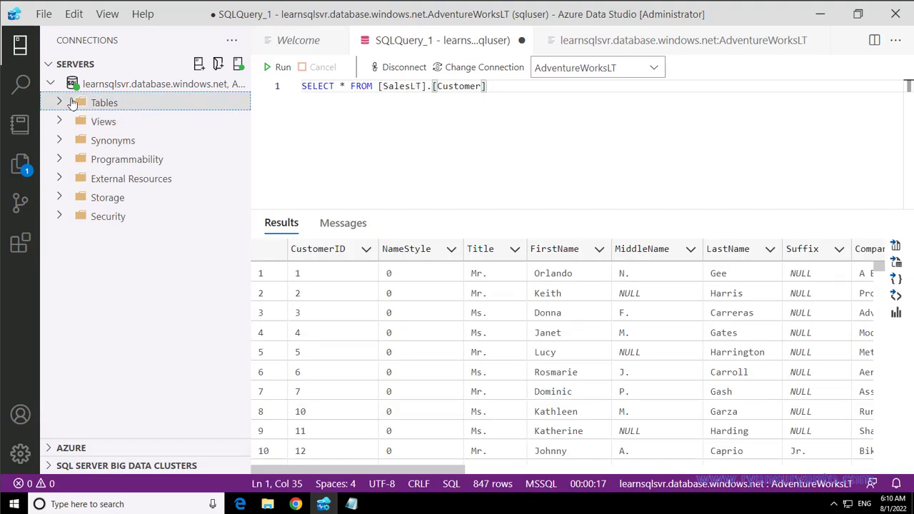
{"action": "left_click", "coordinate": [398, 113]}
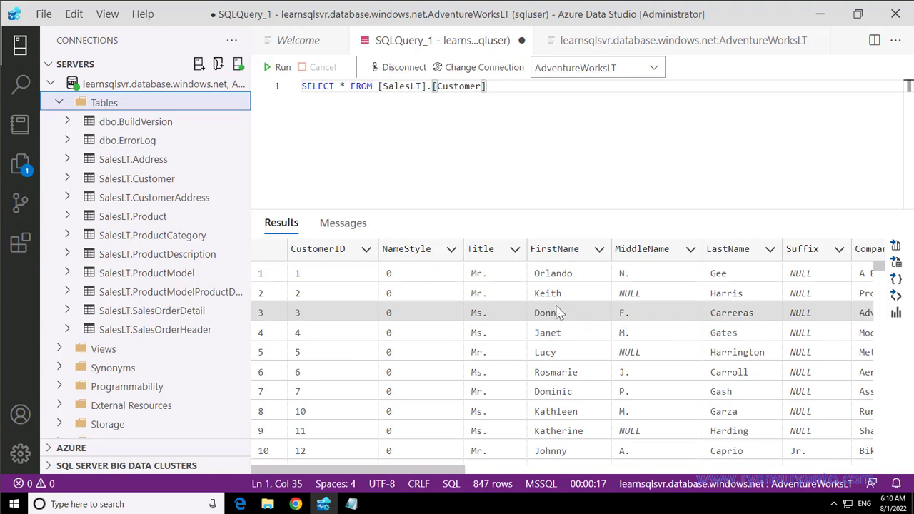
{"action": "scroll", "coordinate": [556, 306], "scroll_direction": "down", "scroll_amount": 5}
{"action": "scroll", "coordinate": [555, 305], "scroll_direction": "down", "scroll_amount": 5}
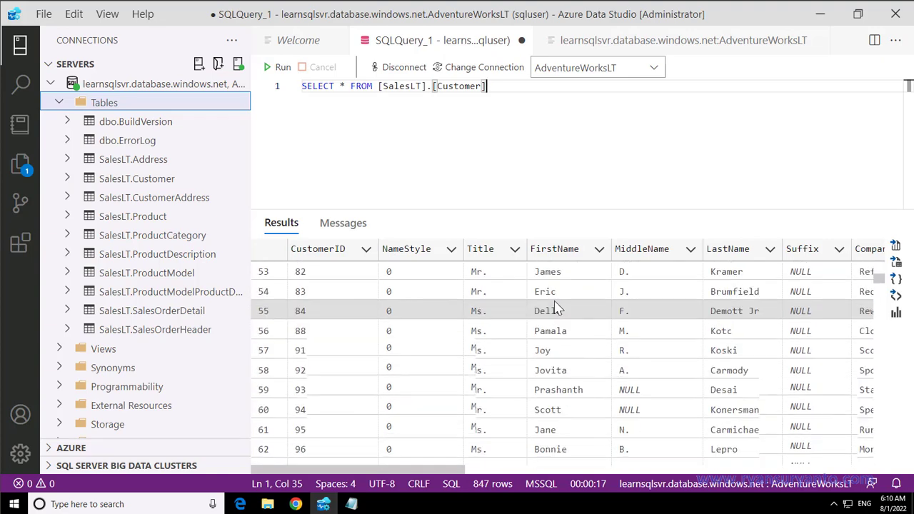
{"action": "scroll", "coordinate": [555, 304], "scroll_direction": "up", "scroll_amount": 10}
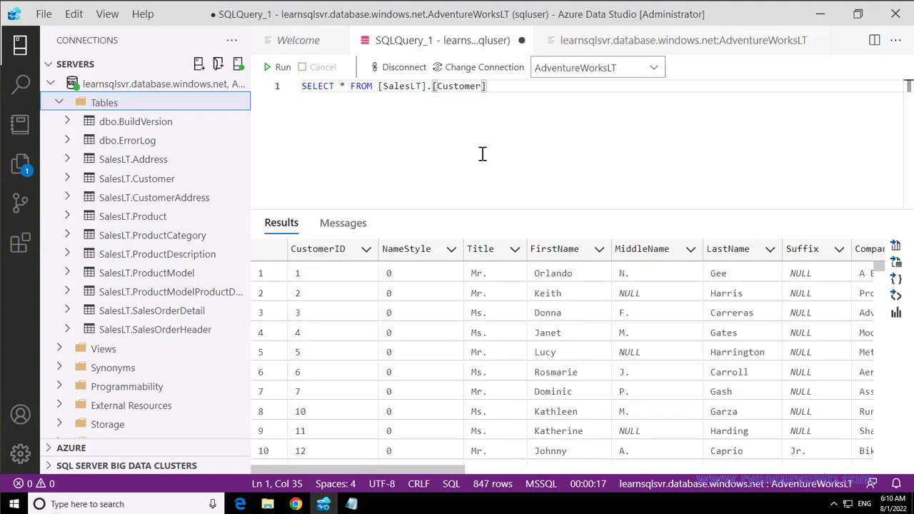